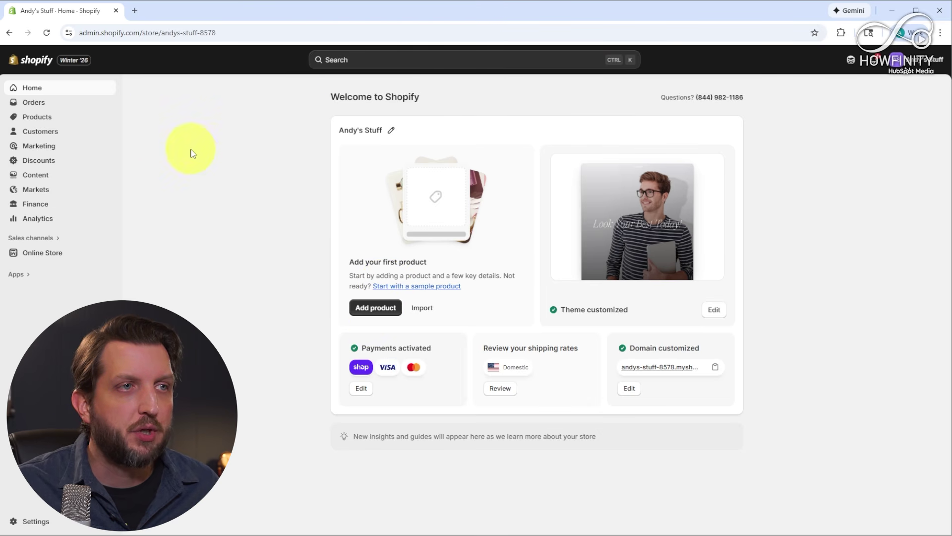
Start a new product in the store's product list and title it "Running Shoes"
left_click(34, 119)
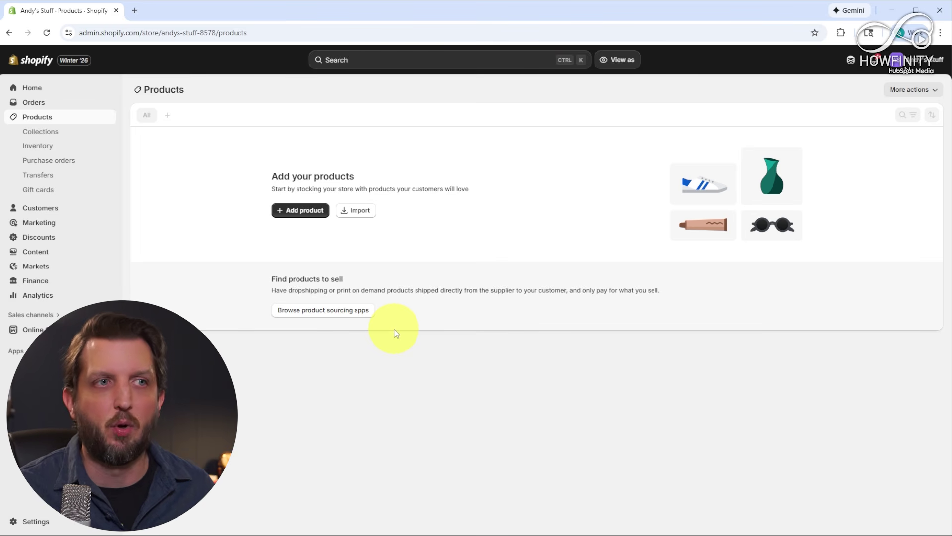
left_click(297, 210)
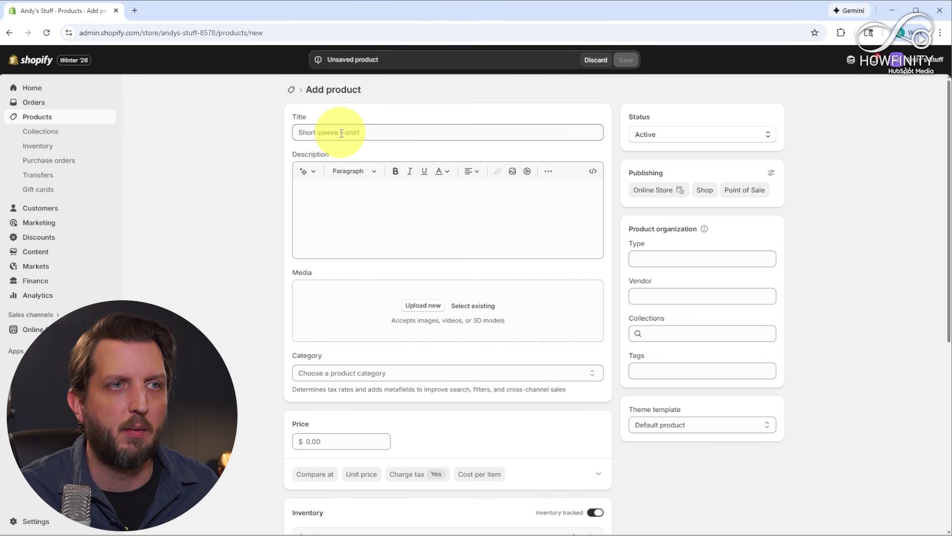
left_click(375, 129)
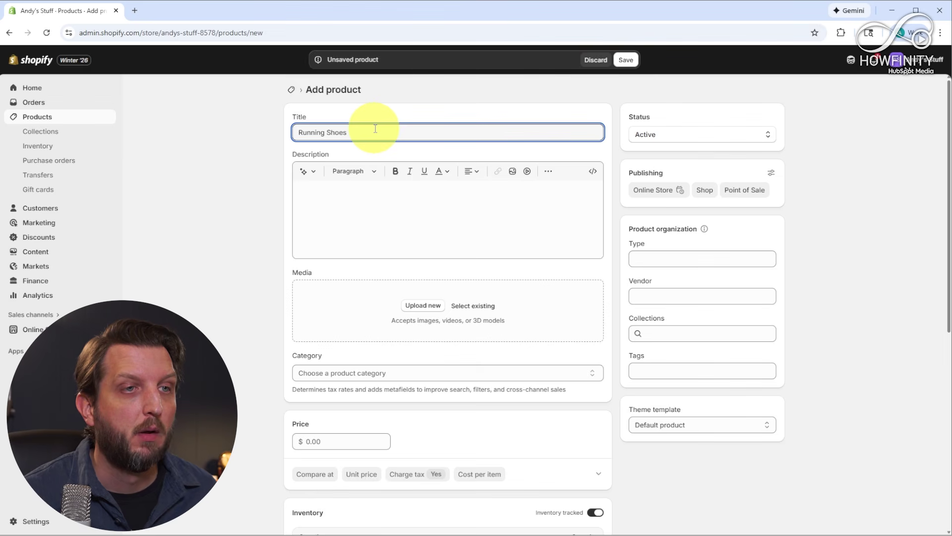
Generate the product description from the keywords "black runnign shoes for men comfortable and high performance" and keep the generated text
left_click(331, 210)
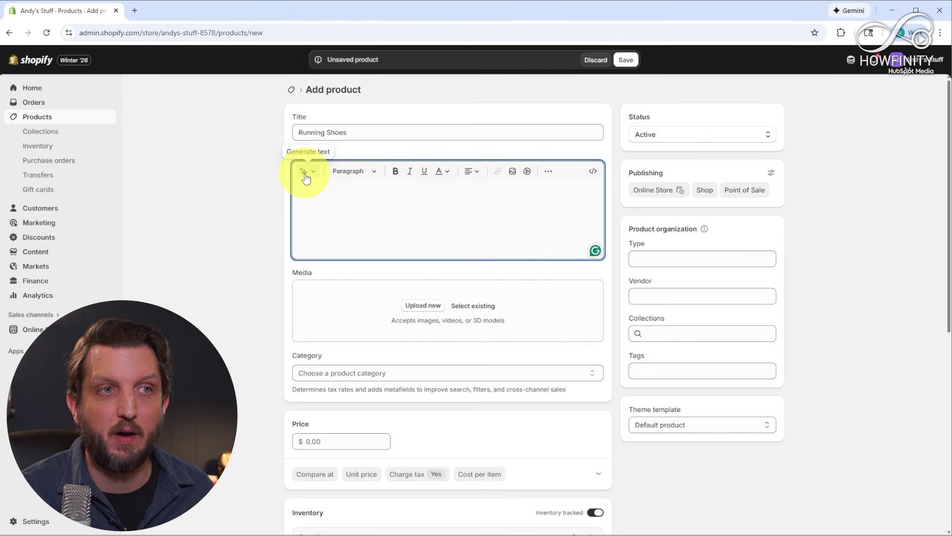
left_click(306, 178)
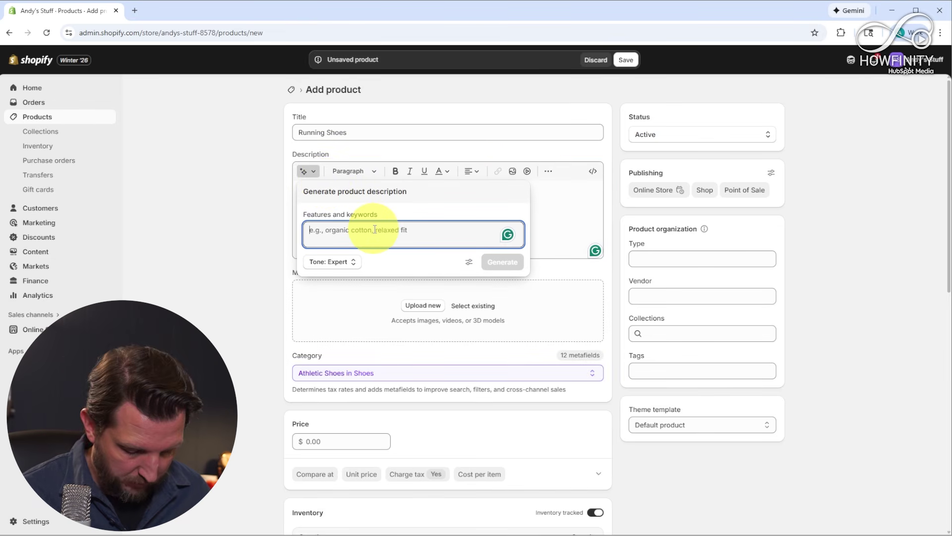
type("black runnign shoes for men comfortable and high performance")
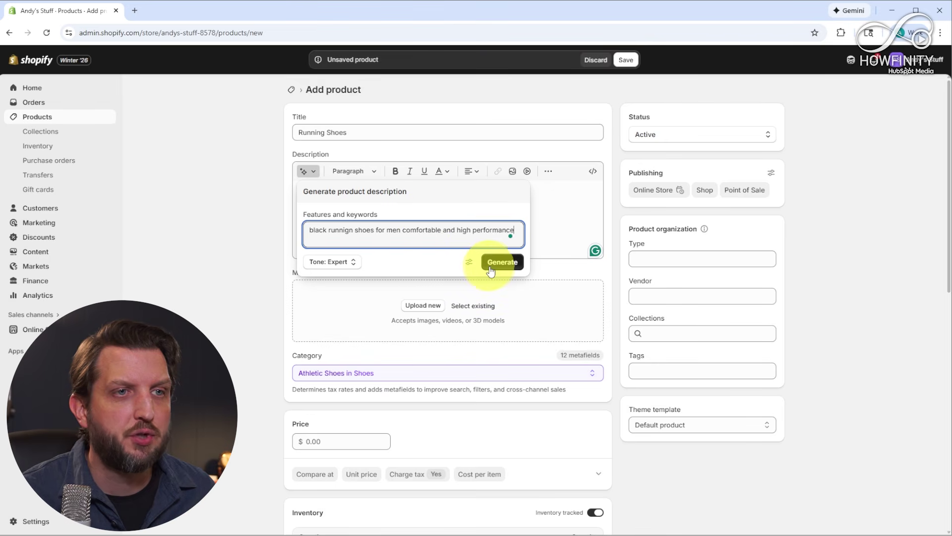
left_click(491, 261)
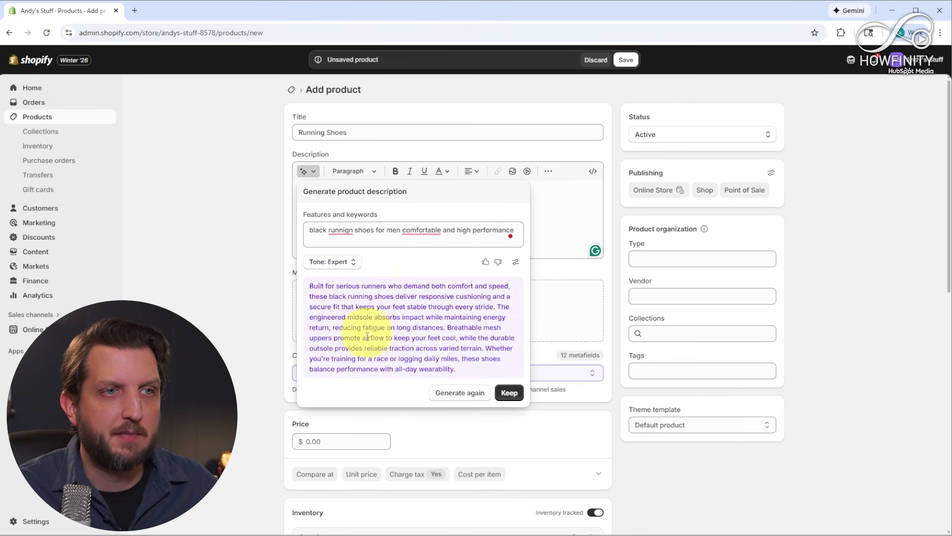
left_click(510, 393)
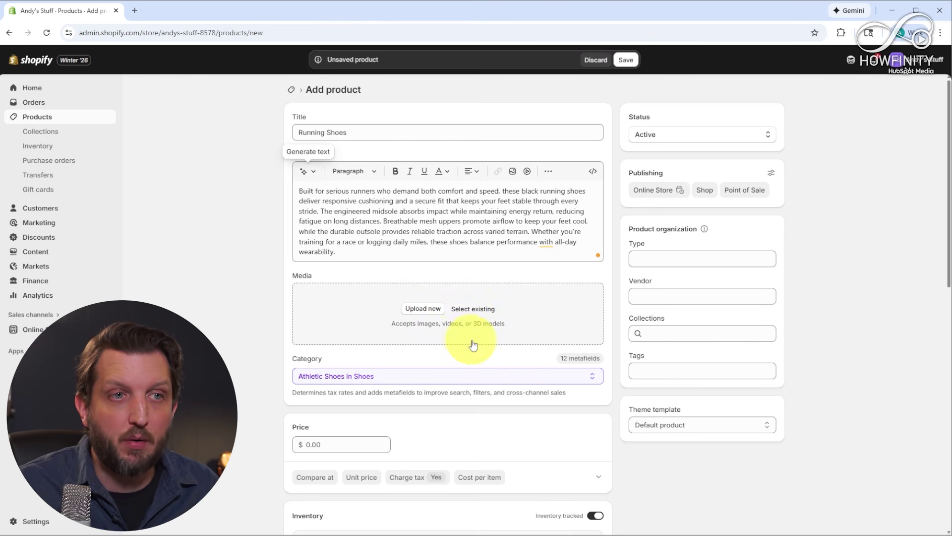
Upload the three black running shoe photos from the Z_Downloads folder as product media
left_click(424, 309)
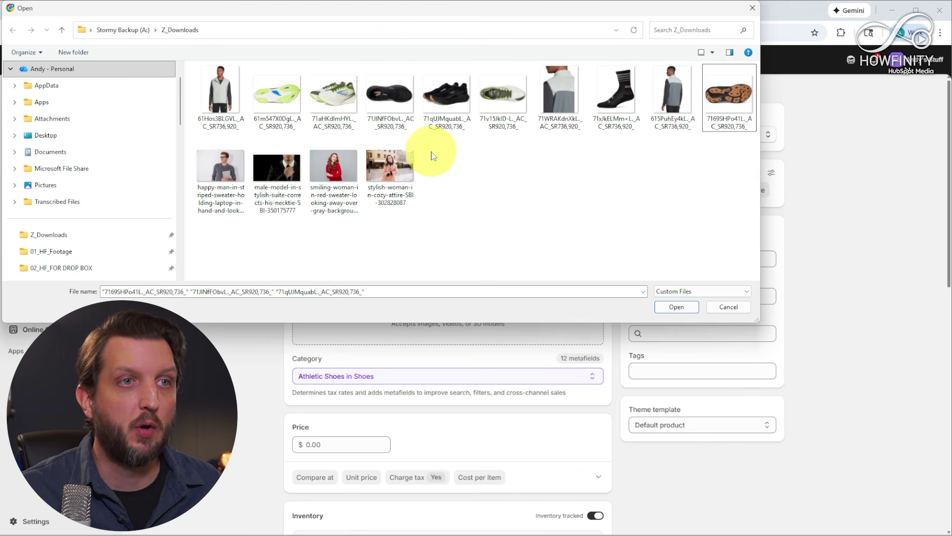
left_click(369, 70)
left_click(425, 69)
left_click(708, 70)
left_click(674, 308)
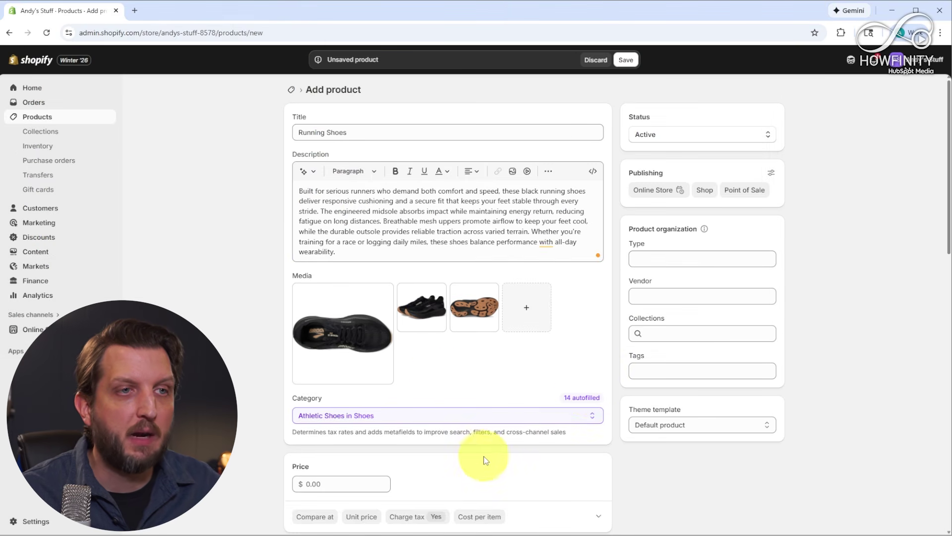
Reorder the product media so the side-view photo of the shoes comes first as the main image
mouse_move(372, 317)
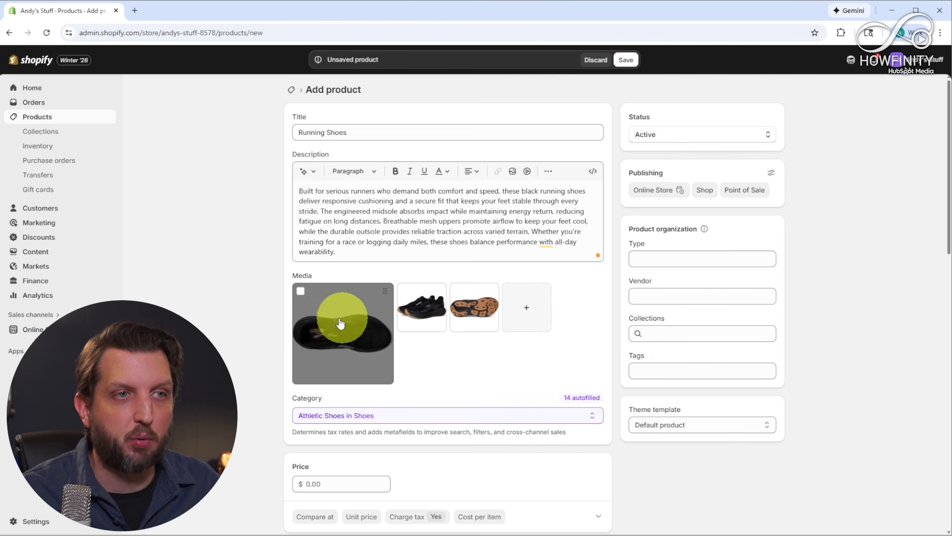
mouse_move(424, 313)
left_click_drag(424, 314, 362, 355)
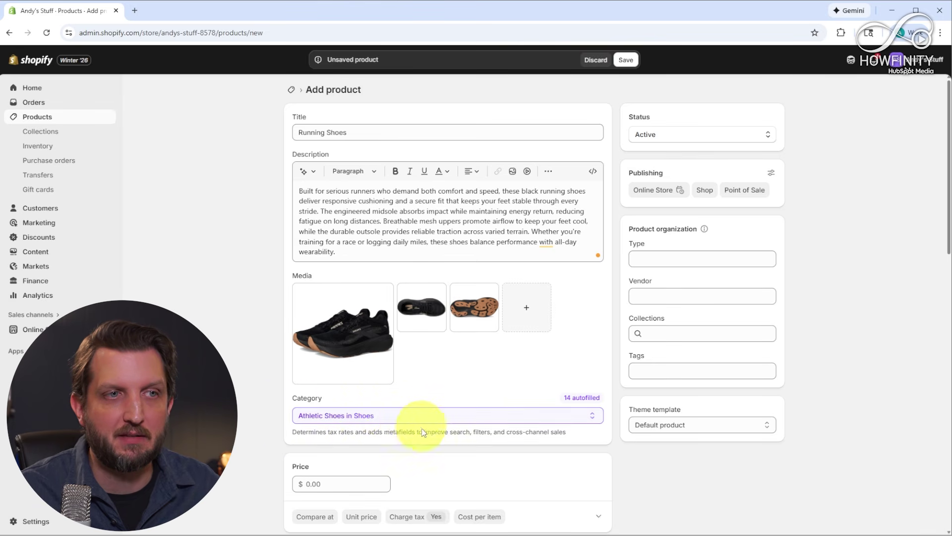
Set the product's price to $75.00
scroll(437, 396, "down", 2)
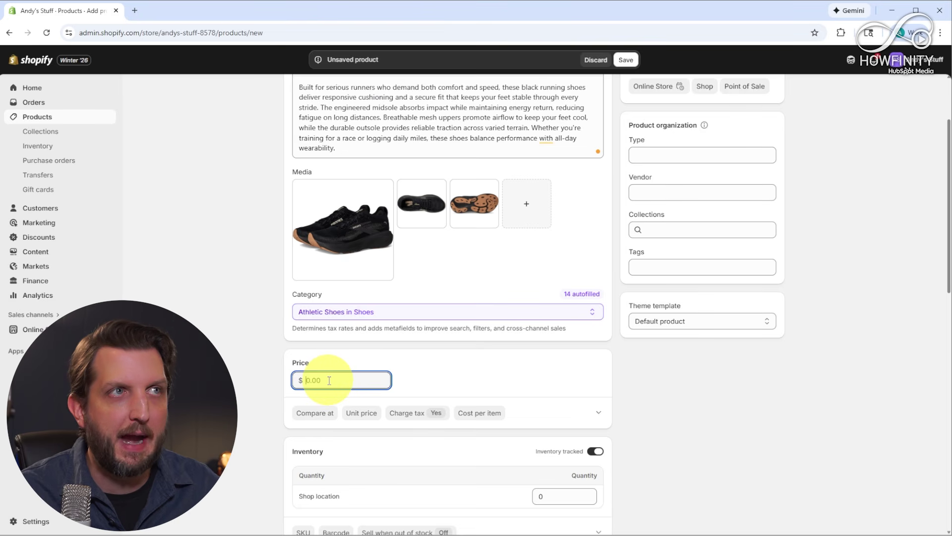
type("75")
left_click(654, 387)
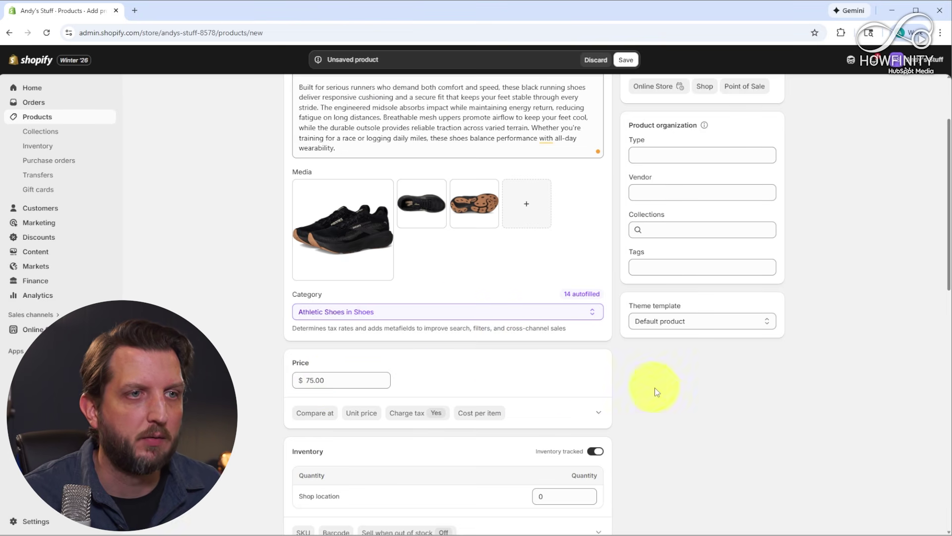
Examine the additional display prices, including the unit price fields, and the inventory quantity settings
scroll(653, 387, "down", 2)
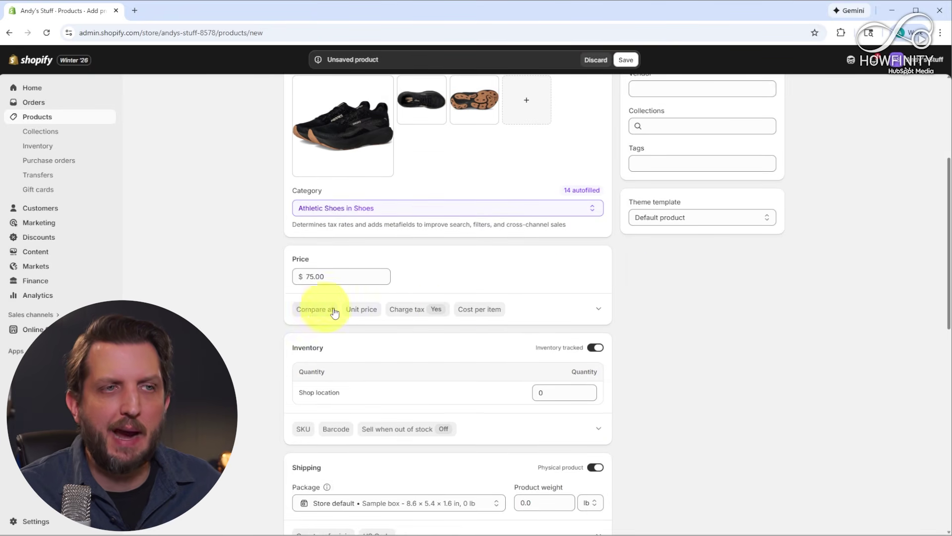
left_click(360, 315)
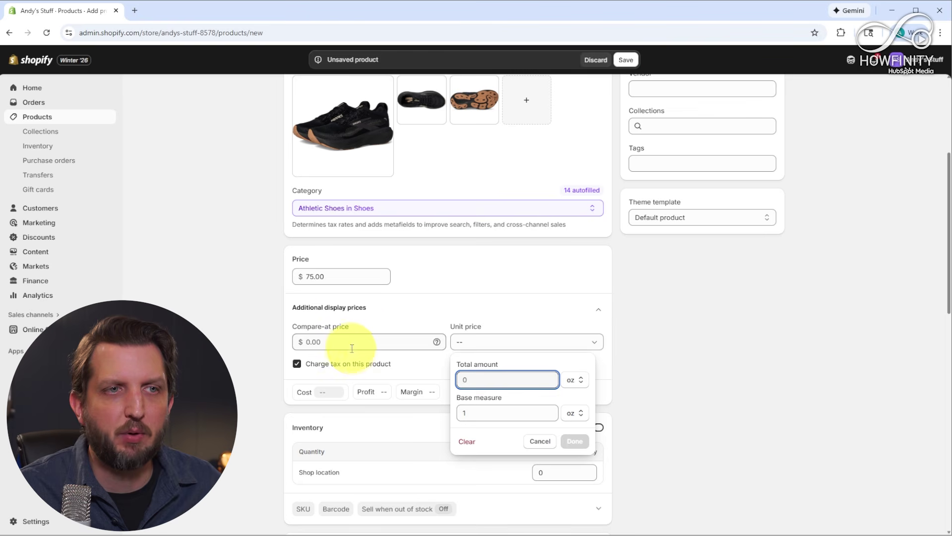
left_click(404, 319)
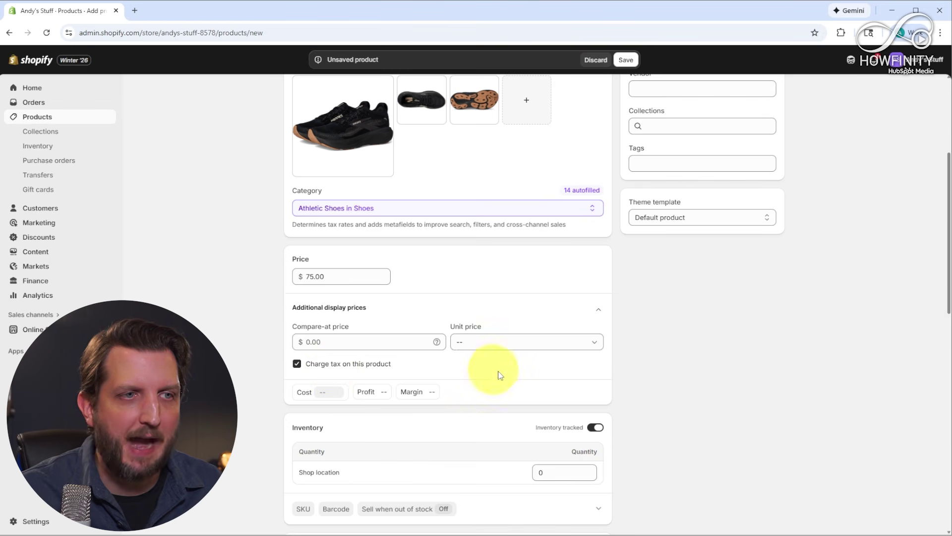
scroll(534, 385, "down", 2)
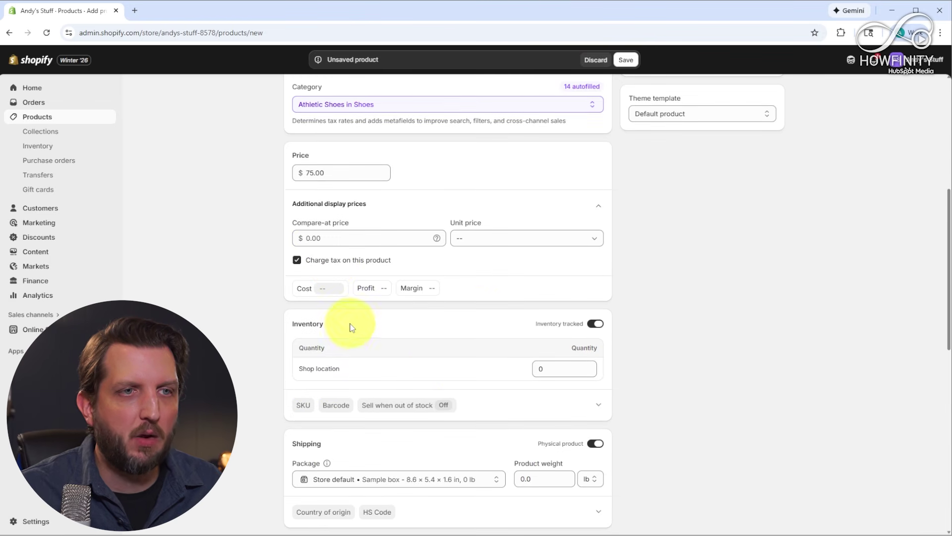
scroll(362, 348, "down", 1)
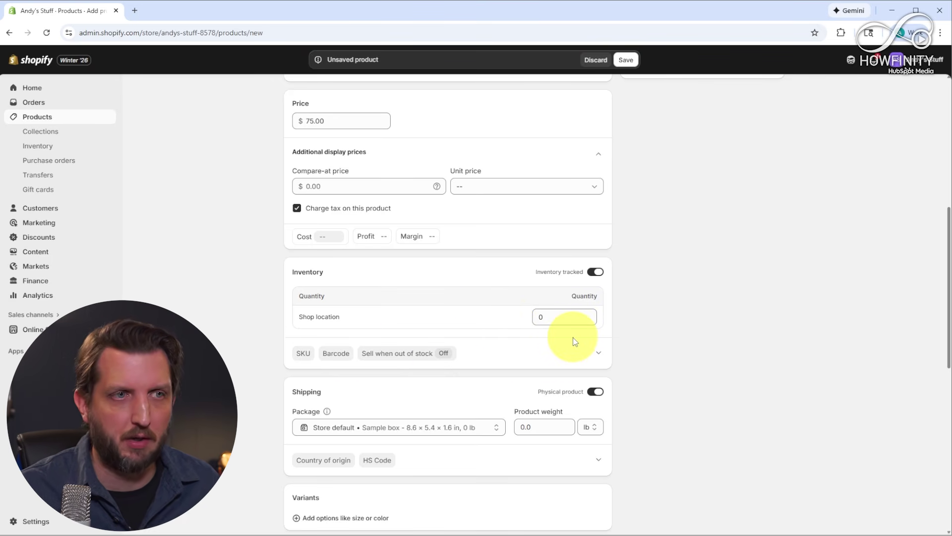
Review the shipping package choices and the form for adding a custom package, then return to the product without adding one
scroll(561, 371, "down", 3)
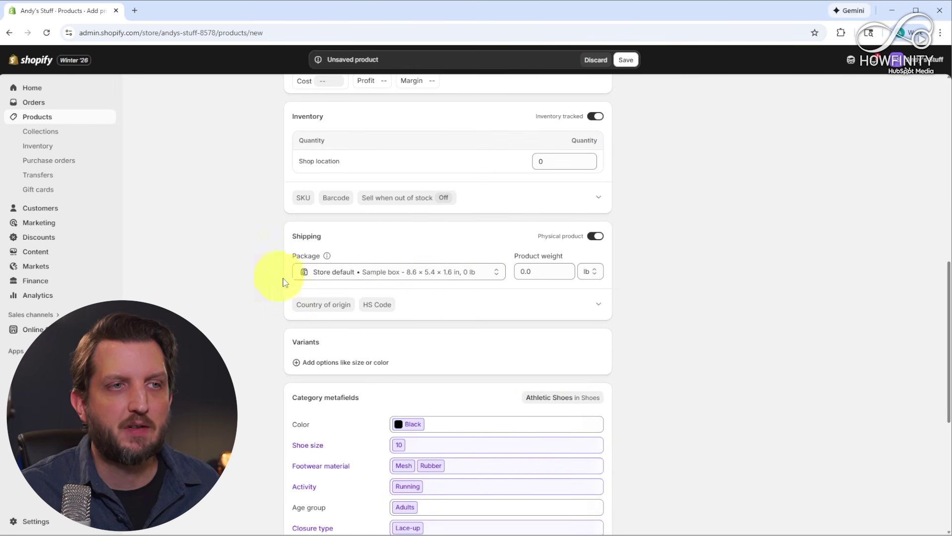
mouse_move(333, 277)
left_click(496, 273)
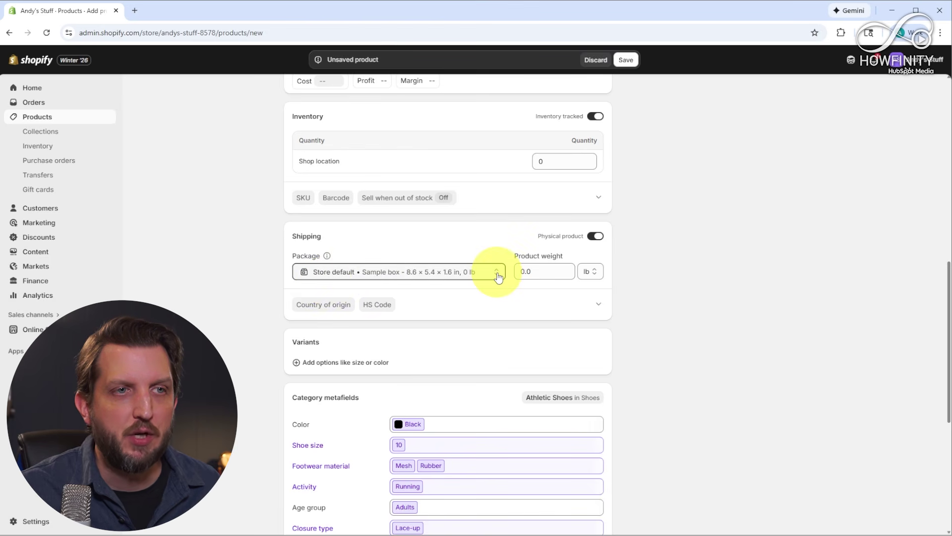
left_click(339, 369)
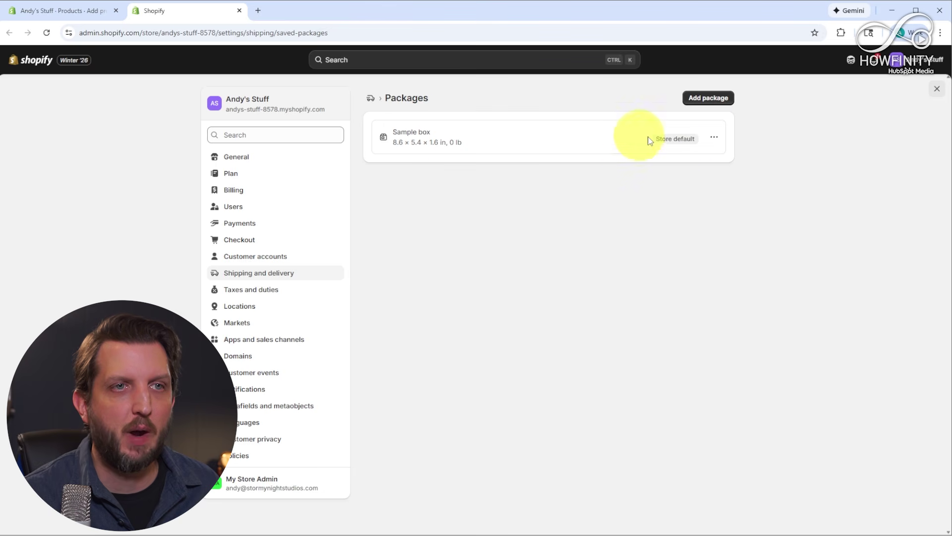
left_click(725, 101)
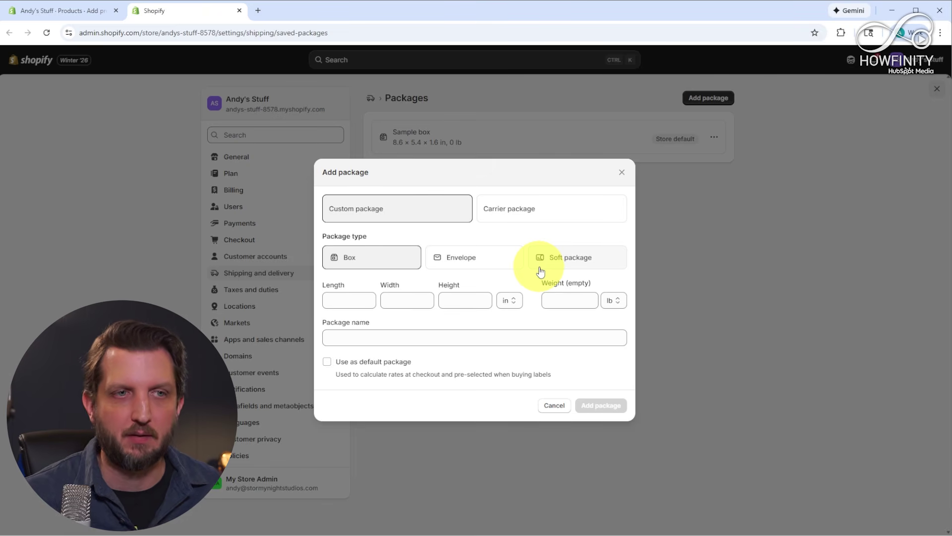
left_click(555, 406)
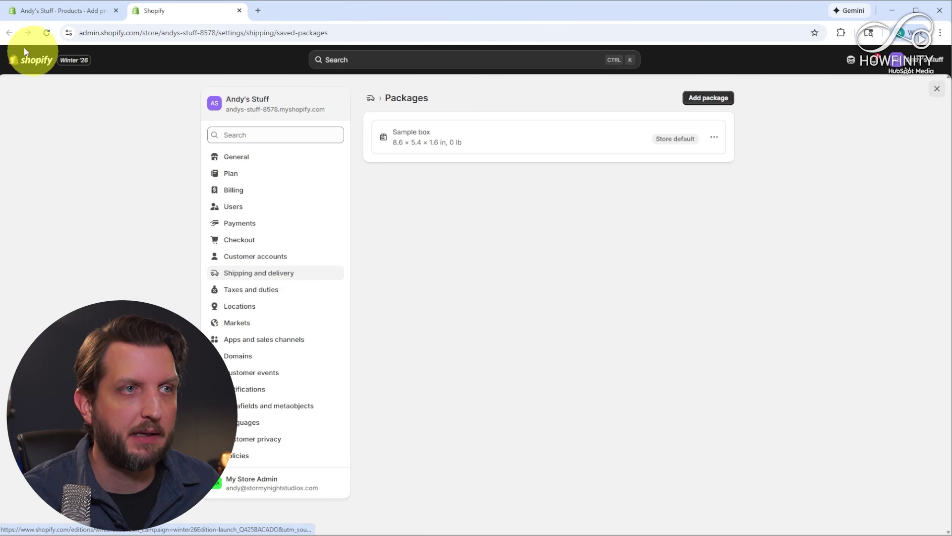
left_click(34, 9)
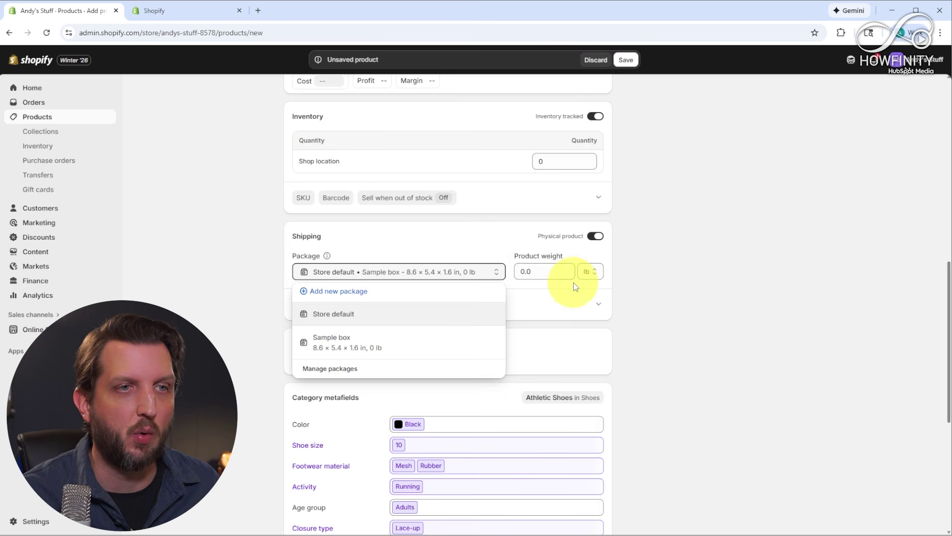
Set the product weight to 3 lb for shipping
left_click(545, 273)
type("3")
left_click(499, 323)
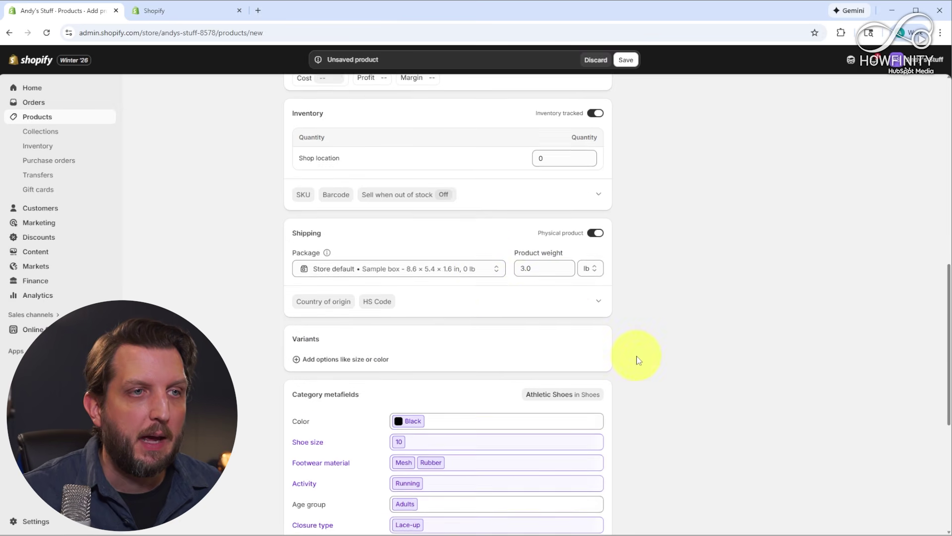
Add Shoe size as a variant option for the product
scroll(372, 359, "down", 2)
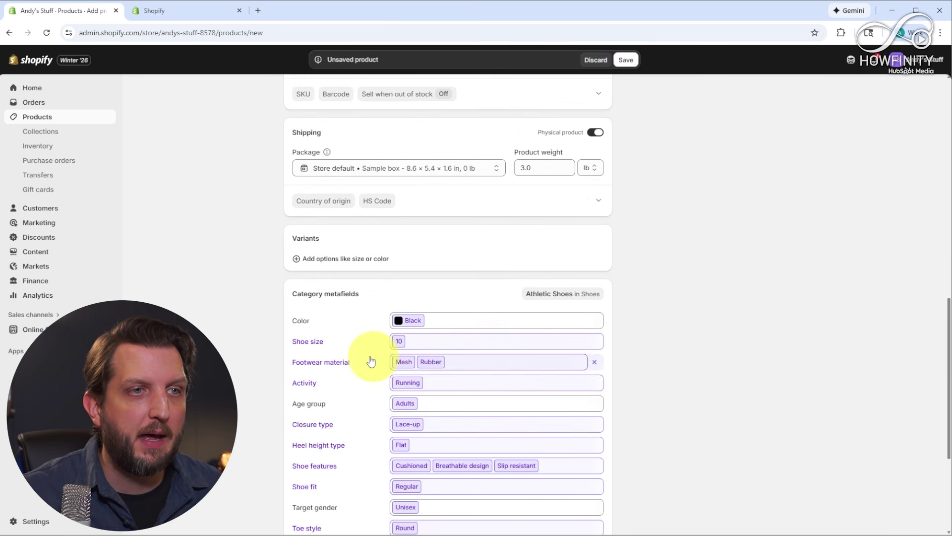
left_click(298, 259)
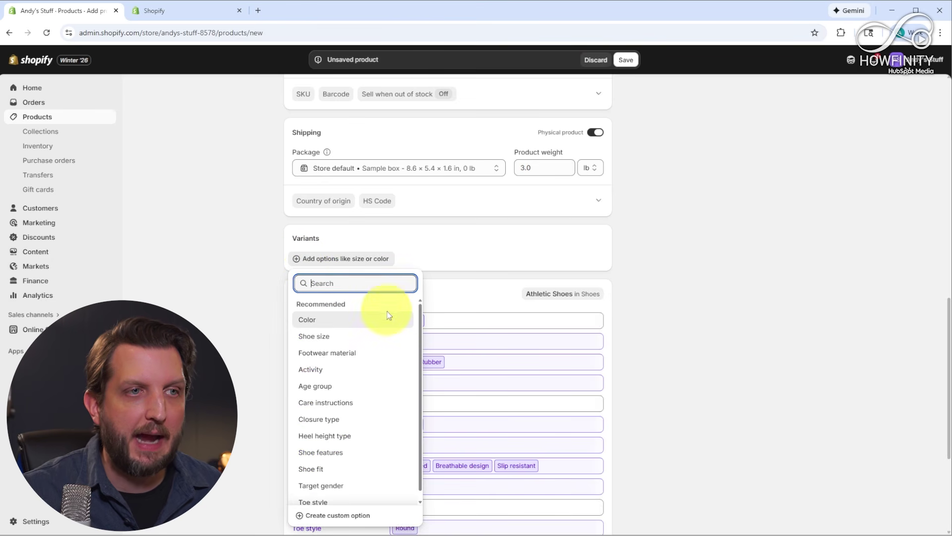
left_click(336, 340)
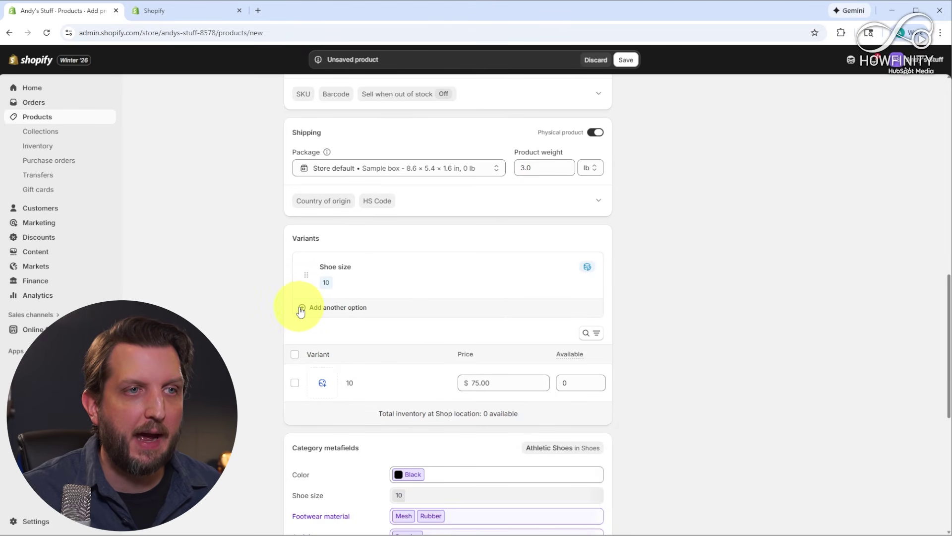
Add sizes 9.5, 10.5 and 9 to the Shoe size option and move 9.5 ahead of 10
left_click(342, 281)
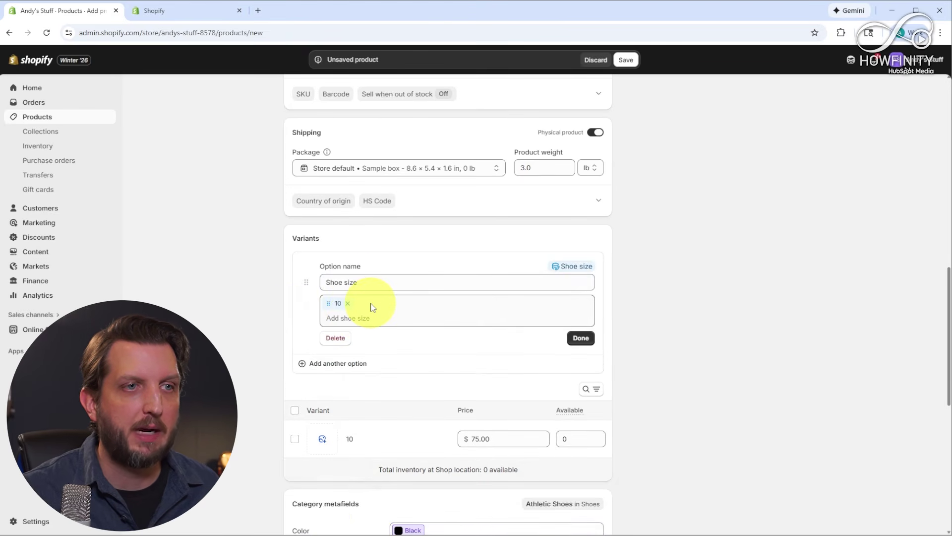
left_click(362, 317)
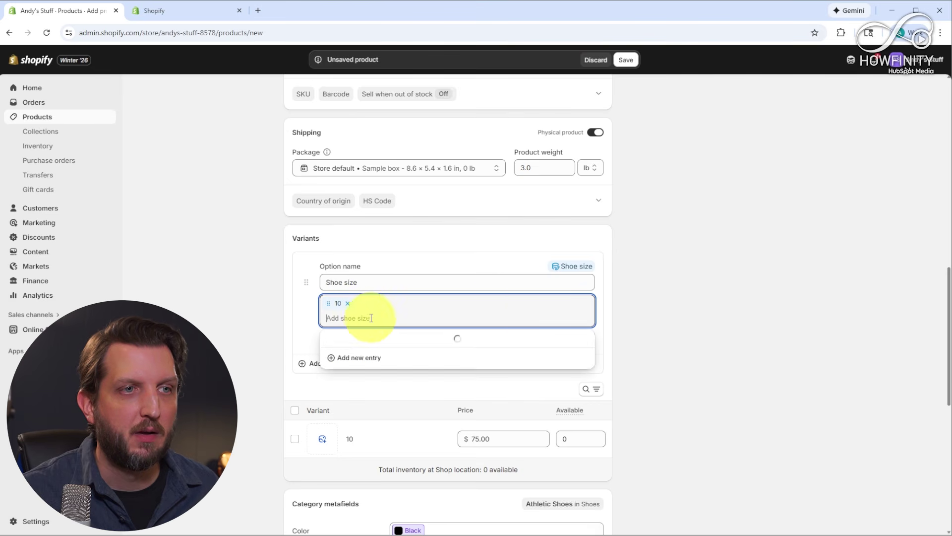
type("9")
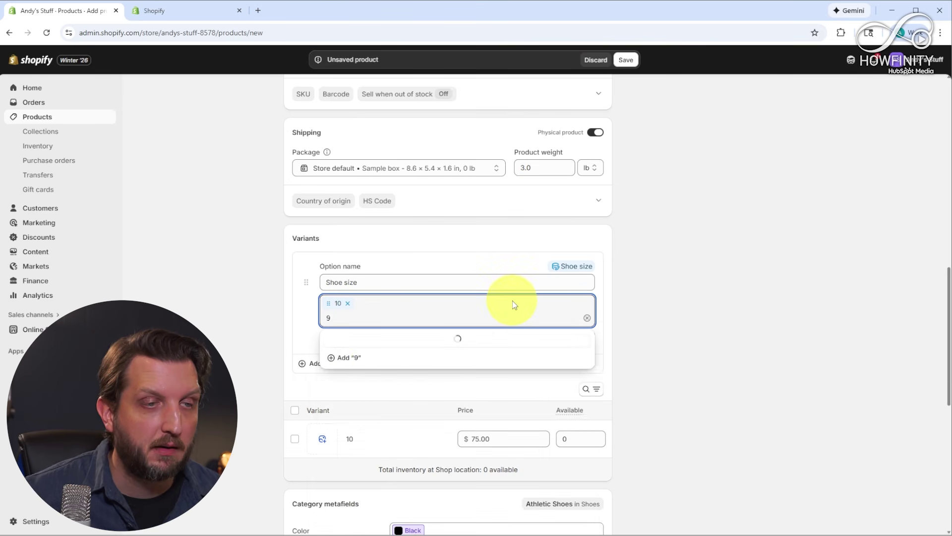
left_click(337, 390)
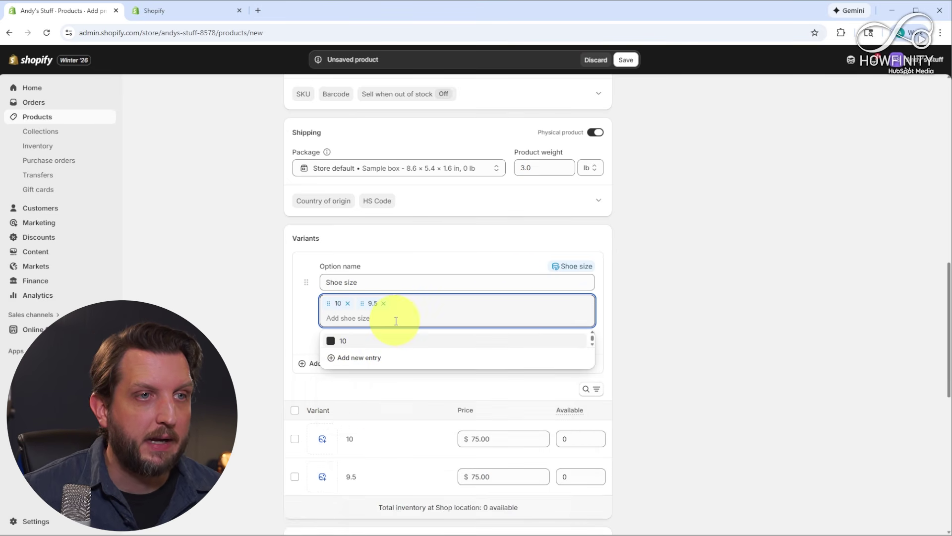
type("1")
type("1")
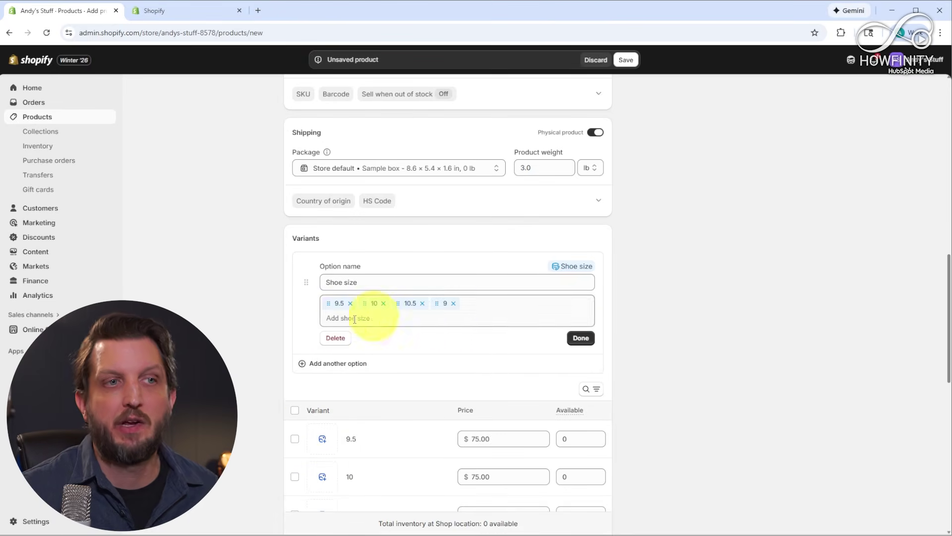
left_click_drag(372, 304, 314, 311)
scroll(411, 314, "down", 3)
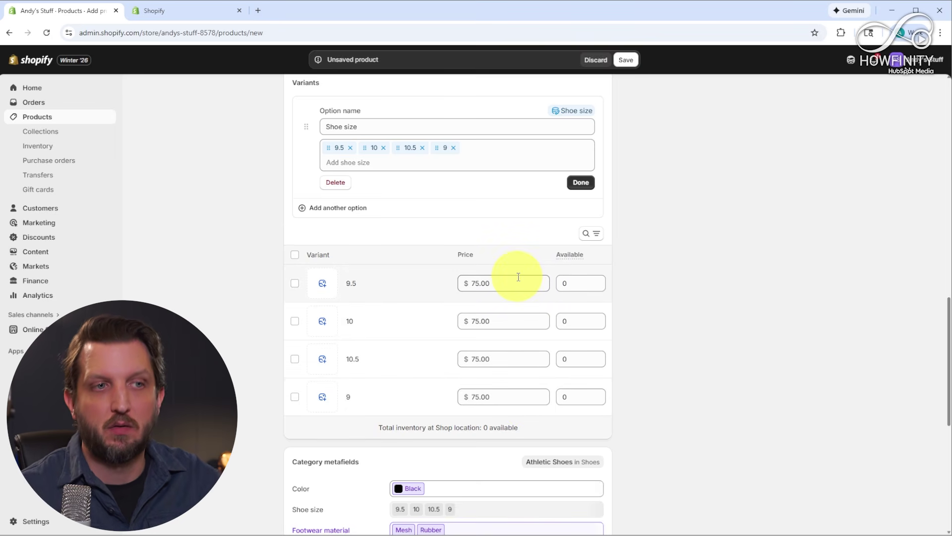
Check the category metafields and search engine listing, and save the Running Shoes product
scroll(425, 297, "down", 6)
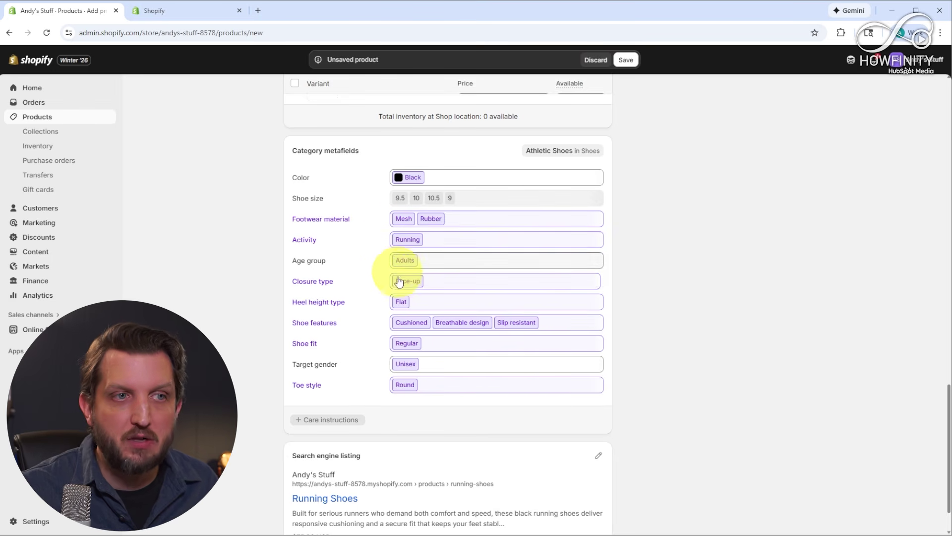
scroll(413, 417, "down", 2)
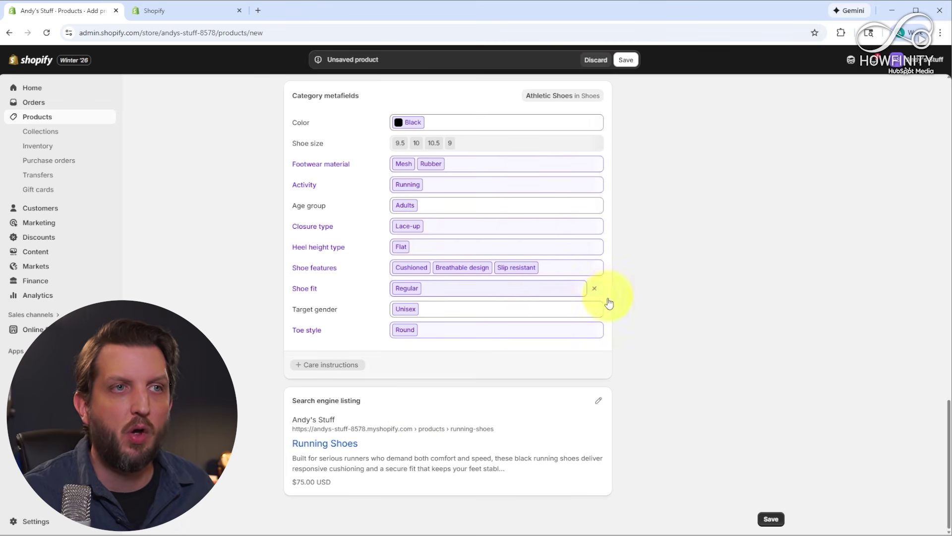
left_click(771, 520)
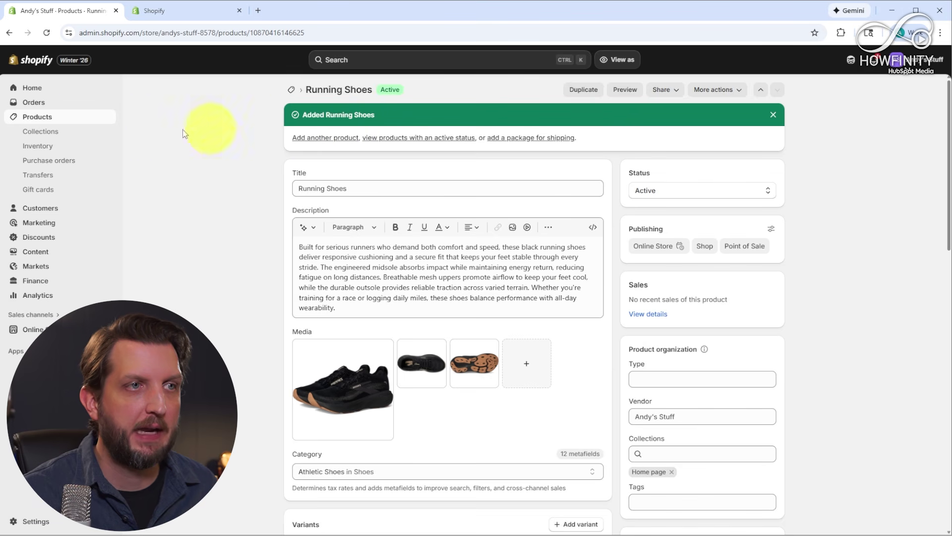
Start a new product titled Colorful Shoes and keep a description generated from the keywords "great shoes great desiogn"
left_click(42, 116)
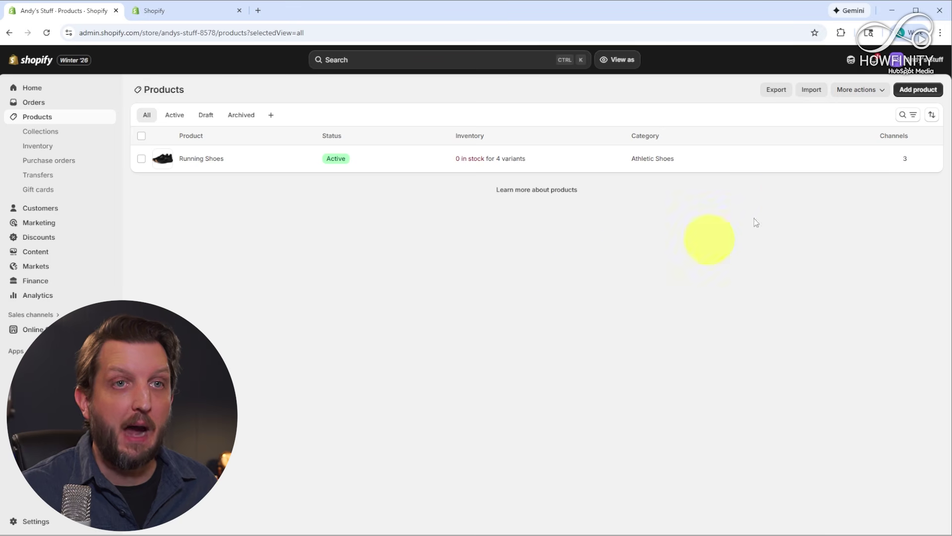
left_click(918, 95)
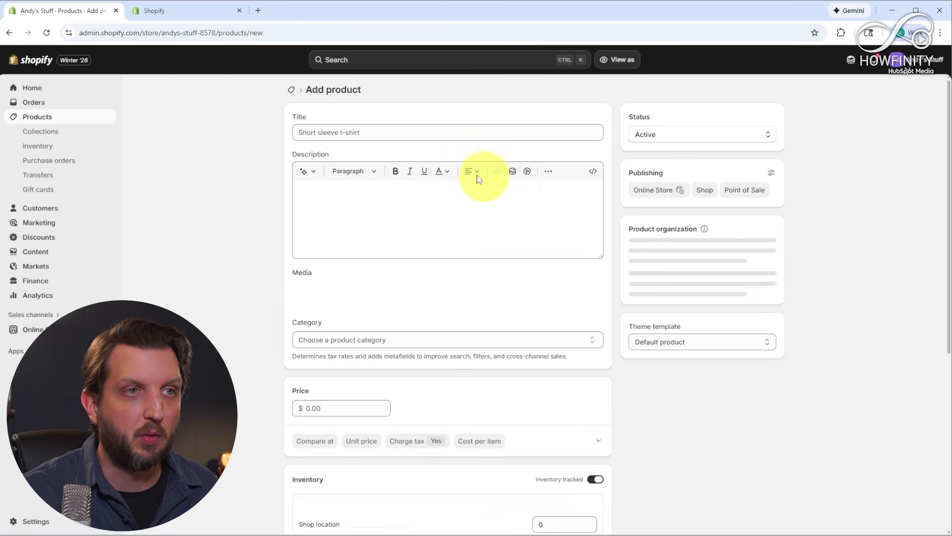
left_click(352, 134)
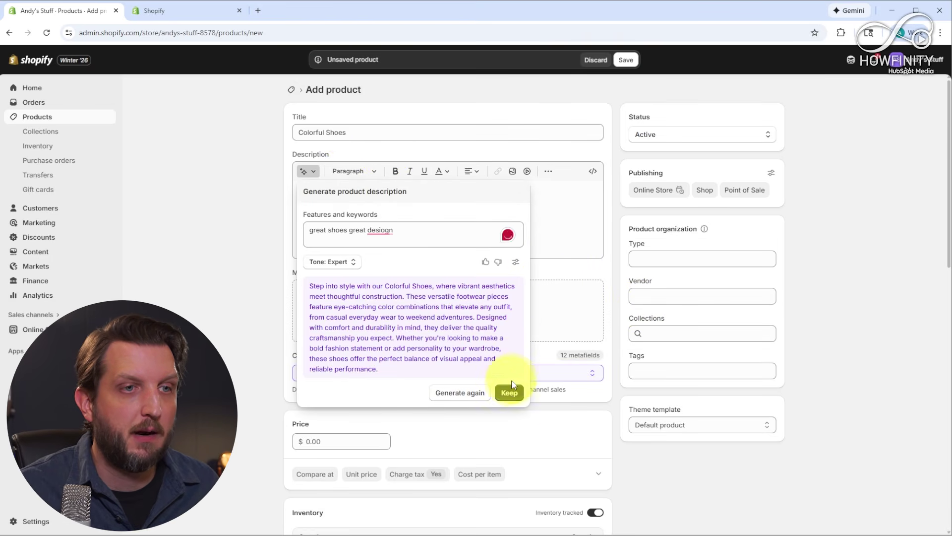
left_click(510, 389)
Set the Colorful Shoes price to $79 and the shop location quantity to 10
left_click(337, 443)
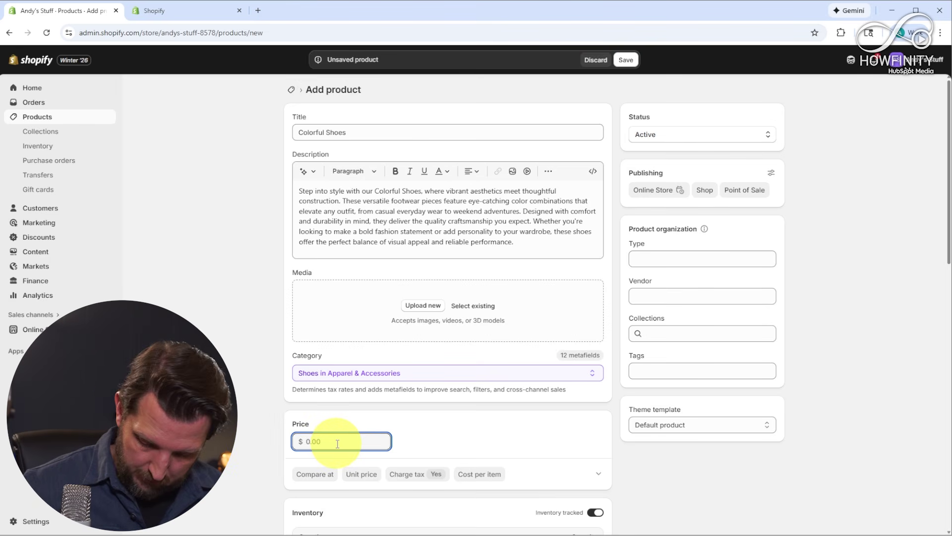
type("79")
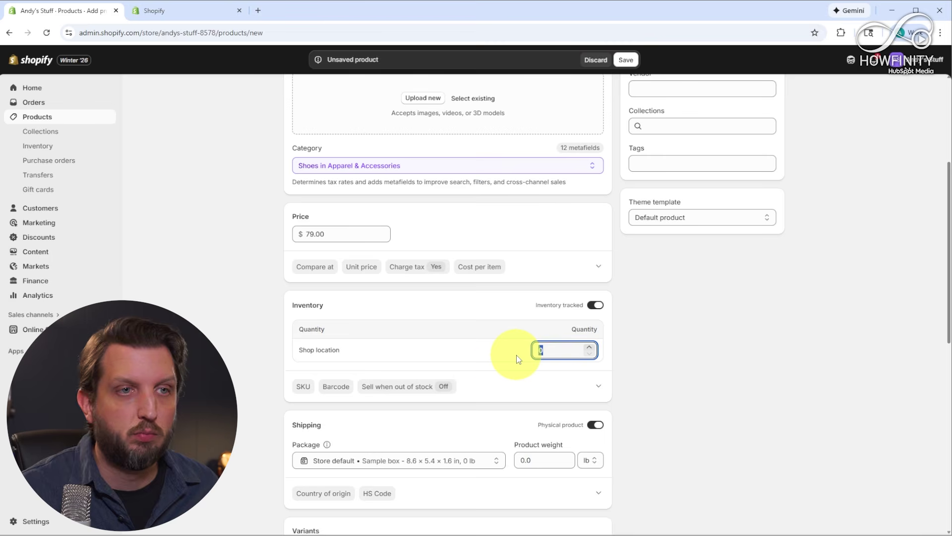
type("10")
left_click(517, 396)
Set the Colorful Shoes shipping weight to 3.5 lb
scroll(516, 275, "down", 4)
left_click(555, 254)
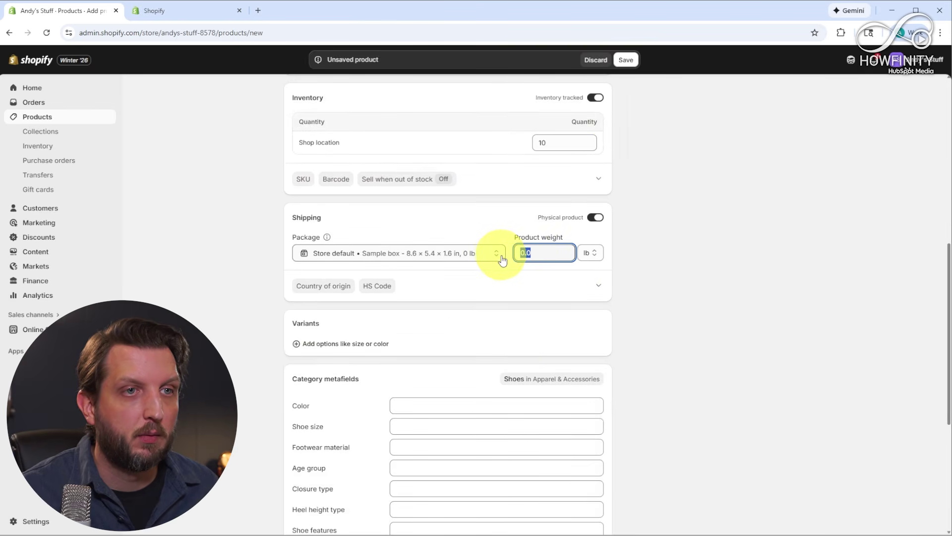
type("3.5")
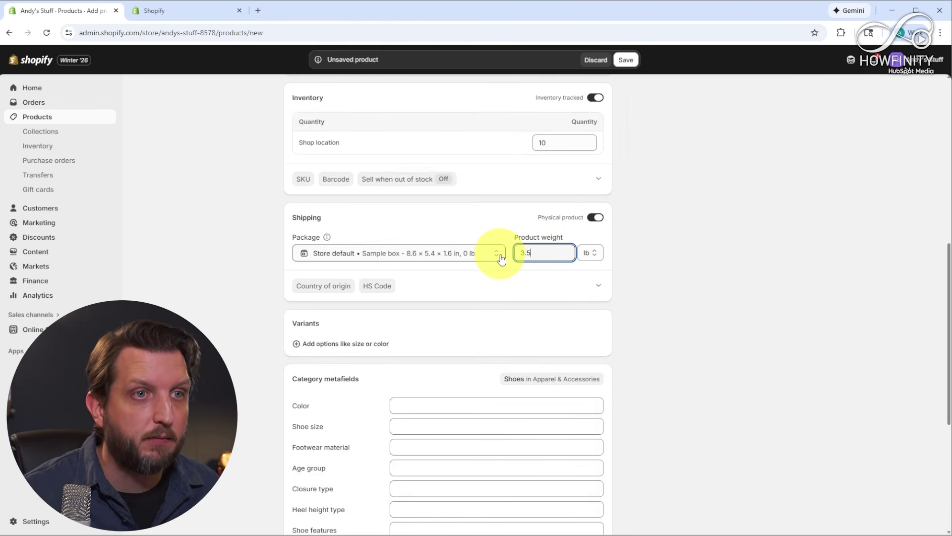
Add Shoe size as a variant option for Colorful Shoes with the sizes 9, 10.5, 10 and 9.5
left_click(345, 344)
left_click(327, 264)
key("Tab")
left_click(331, 270)
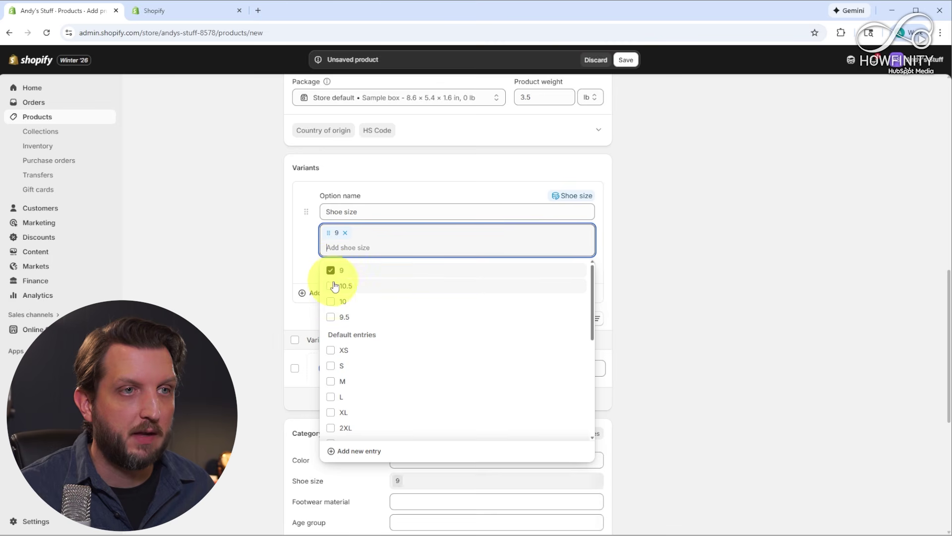
left_click(331, 301)
left_click(331, 317)
scroll(435, 127, "down", 7)
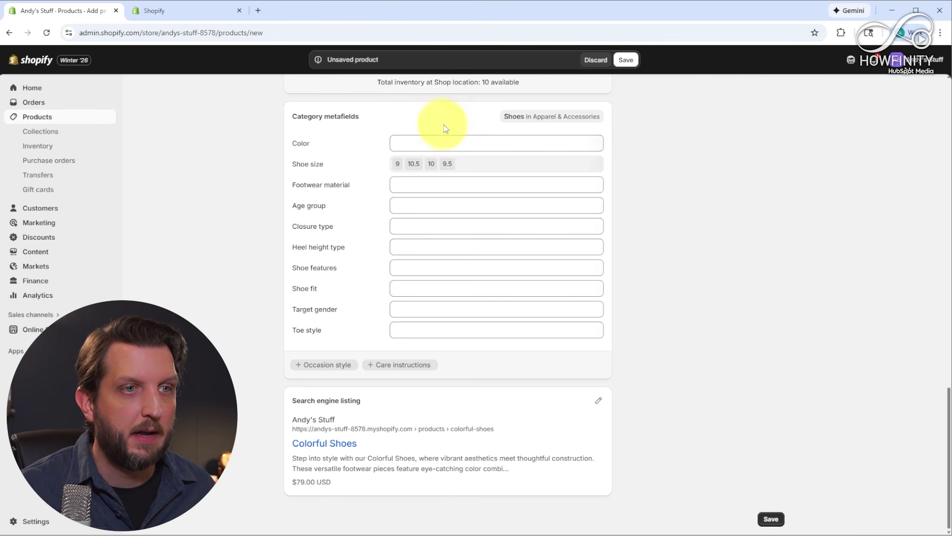
Save the Colorful Shoes product and look over its variants and category suggestions
left_click(773, 520)
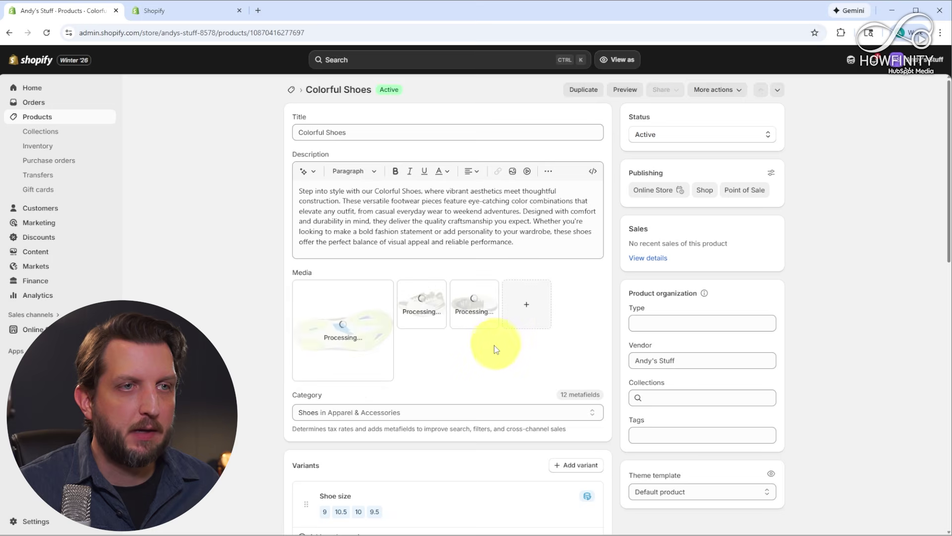
scroll(786, 511, "down", 10)
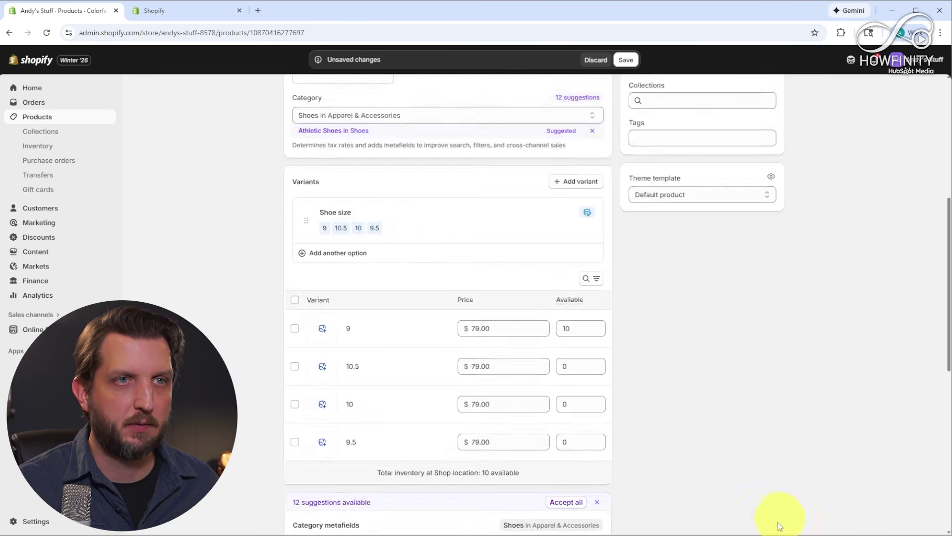
scroll(743, 403, "down", 5)
right_click(702, 431)
left_click(680, 441)
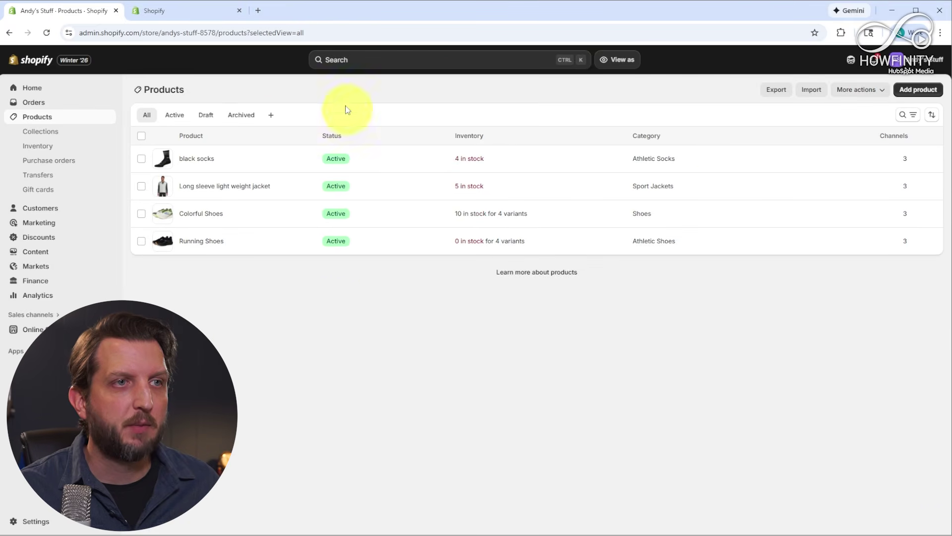
Examine the product organization fields of the black socks product, including tags, and return to the product list
left_click(212, 158)
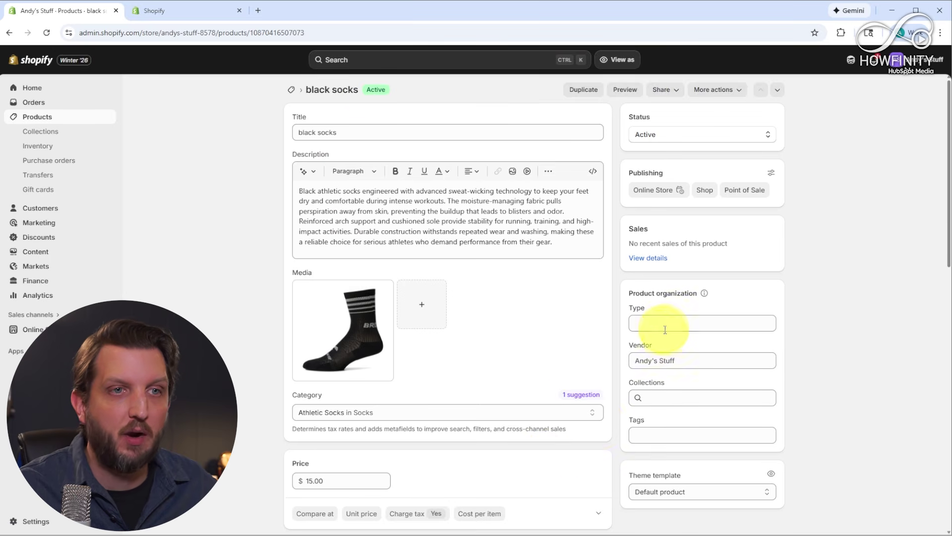
left_click(677, 435)
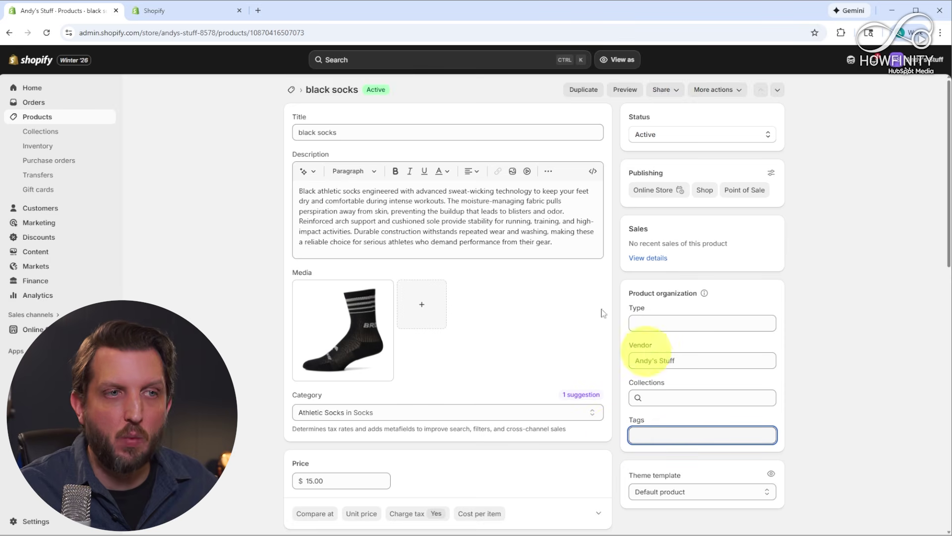
left_click(9, 32)
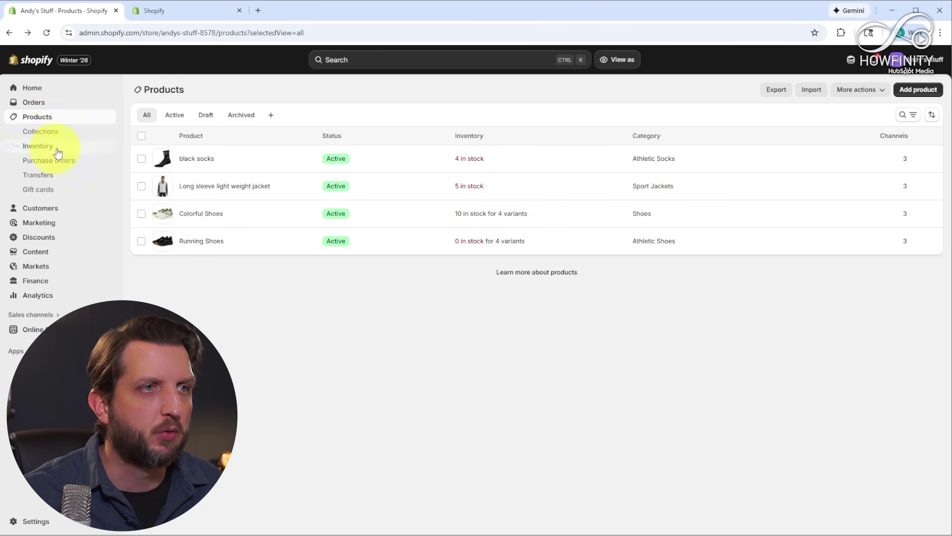
Add black socks, Colorful Shoes and Long sleeve light weight jacket to the Home page collection
left_click(57, 133)
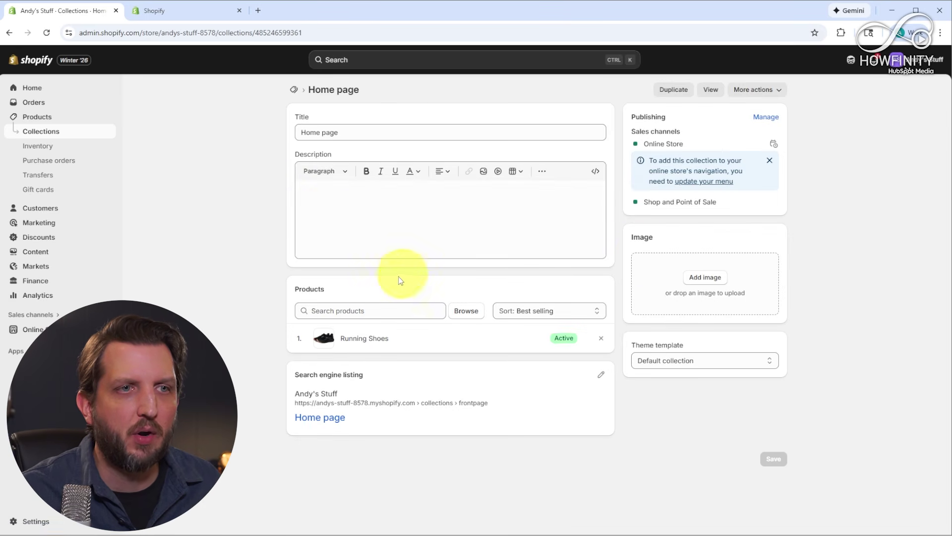
left_click(466, 311)
left_click(327, 206)
left_click(327, 235)
left_click(327, 264)
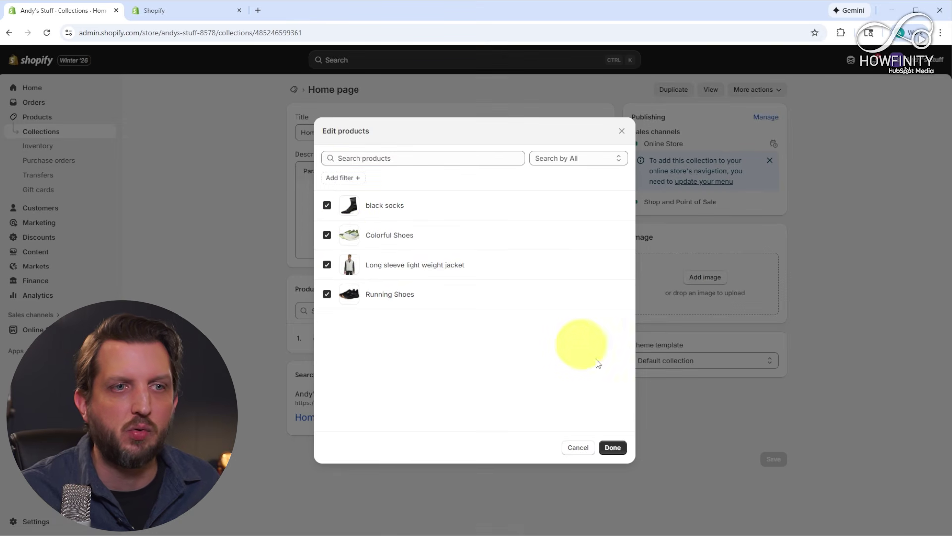
left_click(614, 448)
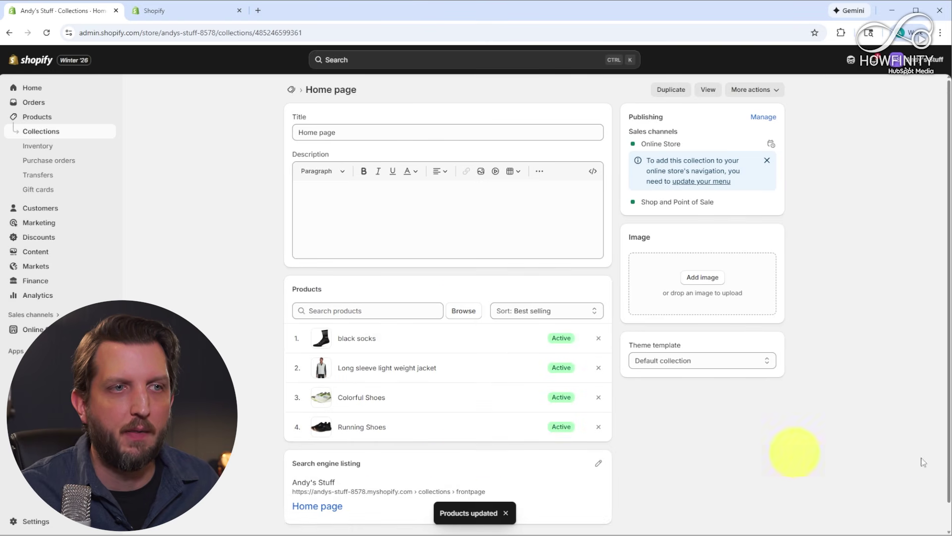
Start a new manual collection titled Shoes with the description "best shoes on the market"
left_click(52, 135)
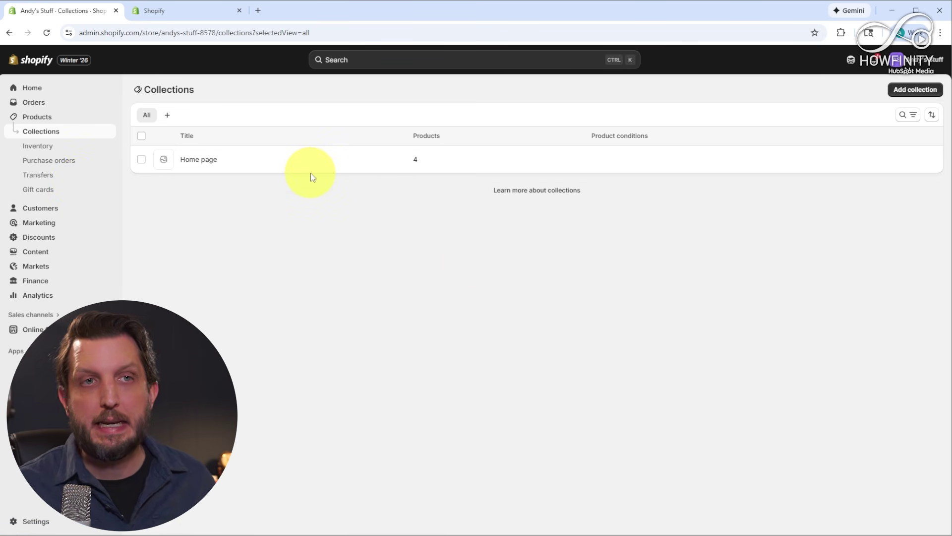
left_click(910, 94)
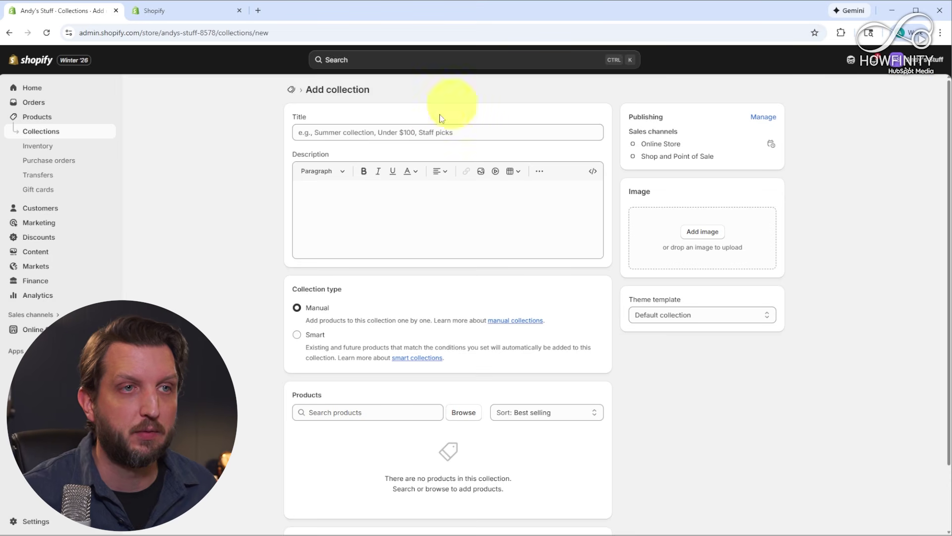
left_click(425, 132)
type("Shoes")
left_click(367, 194)
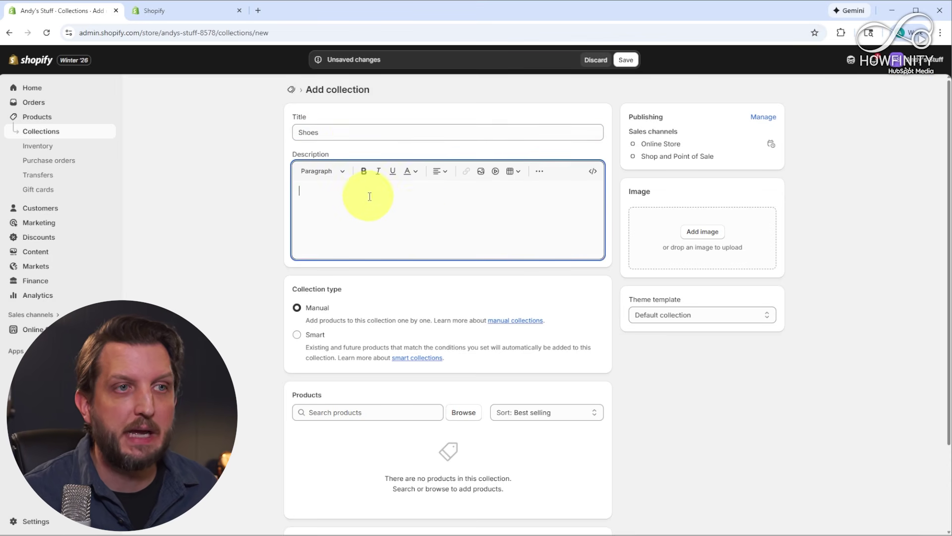
type("best shoes on the market")
left_click(367, 312)
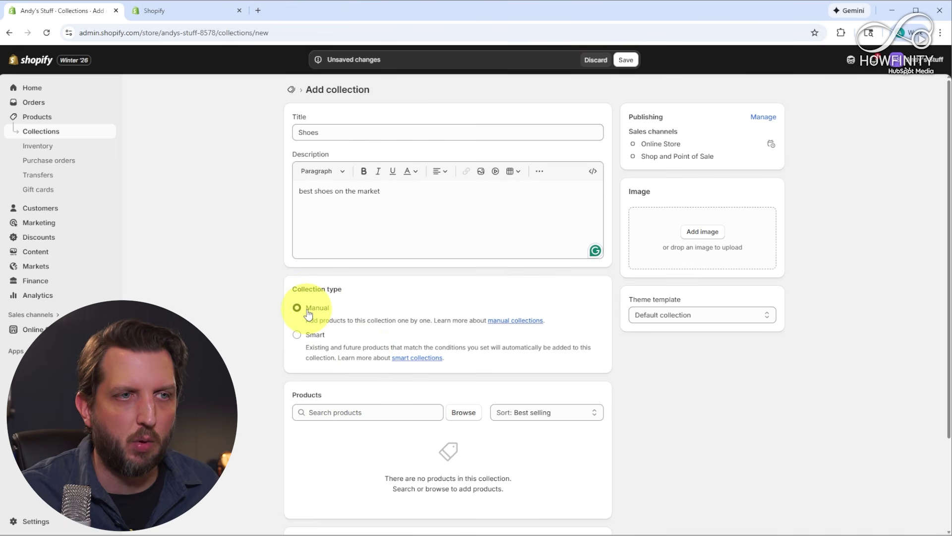
Add Colorful Shoes and Running Shoes to the Shoes collection
left_click(463, 413)
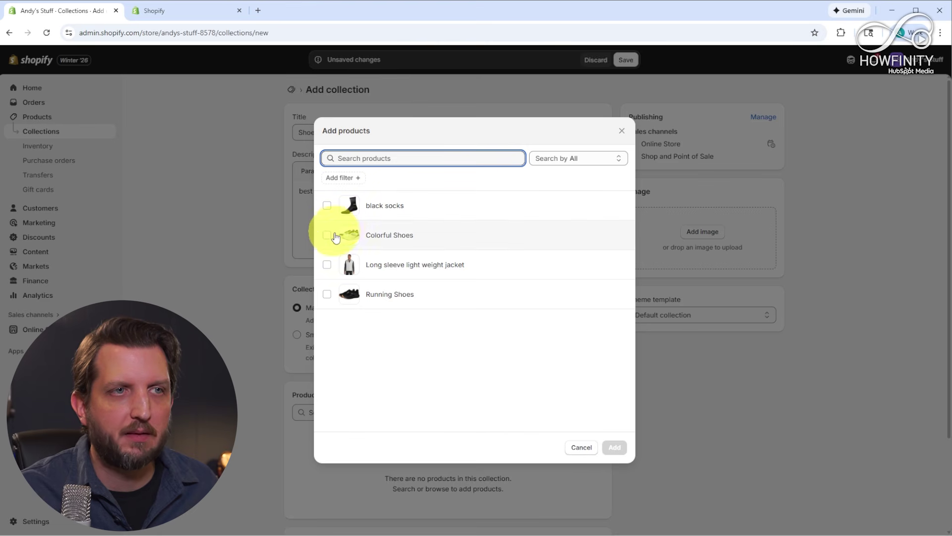
left_click(327, 234)
left_click(327, 293)
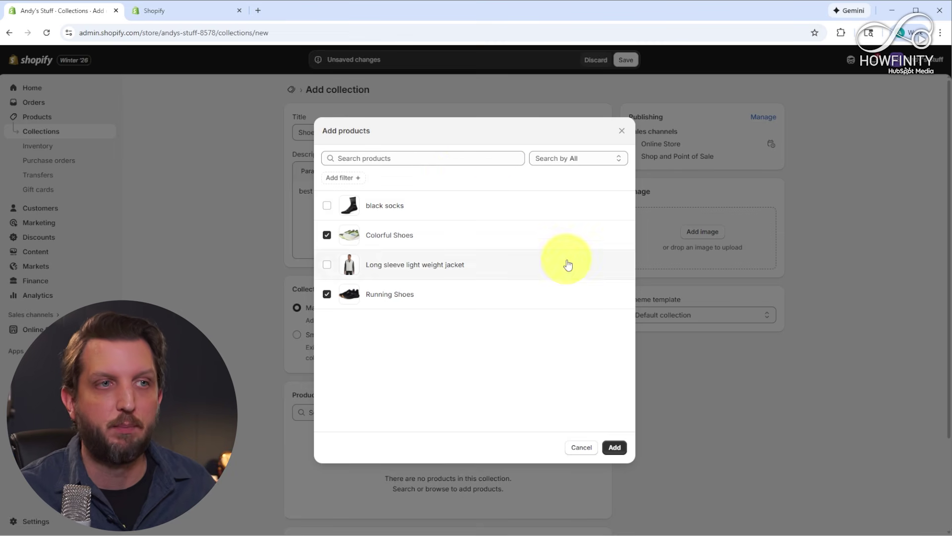
left_click(615, 447)
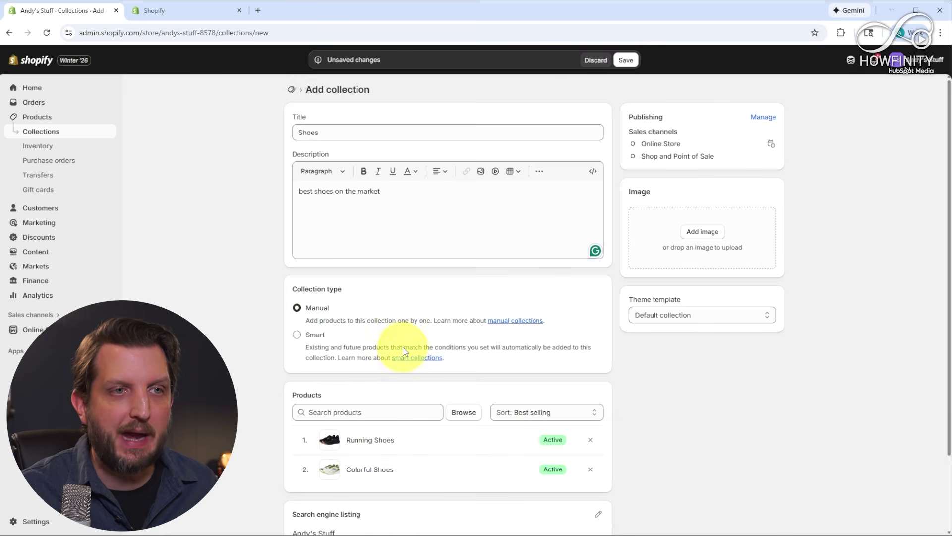
Use the existing photo of the pair of black running shoes as the Shoes collection image and save the collection
scroll(485, 383, "down", 2)
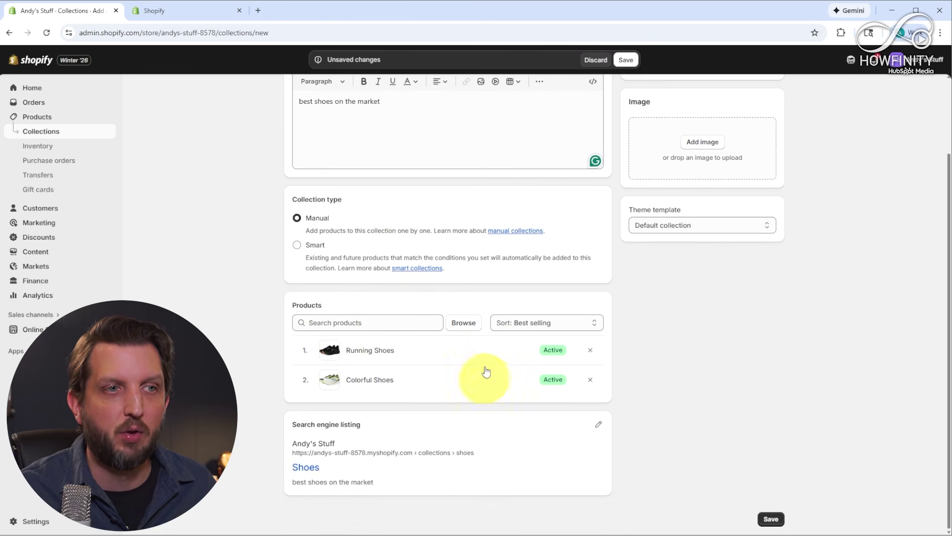
scroll(623, 404, "up", 2)
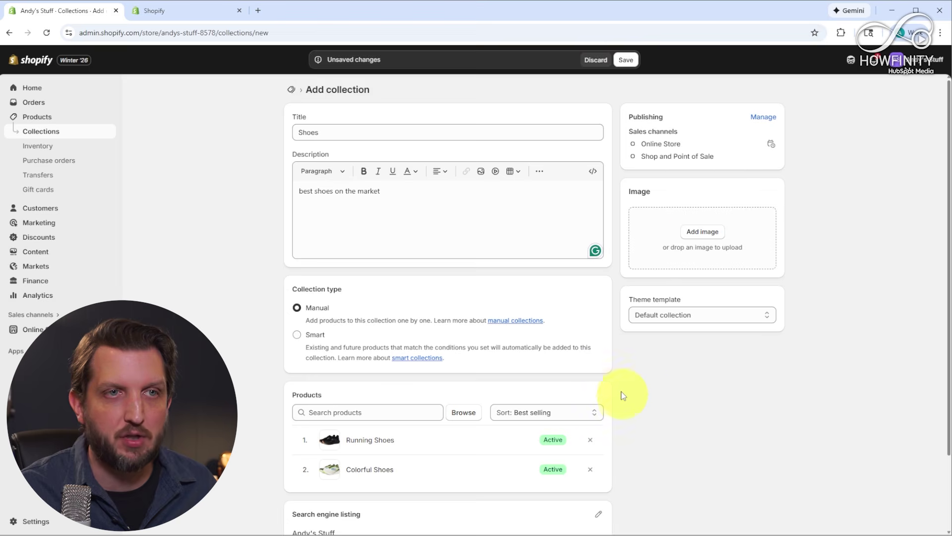
left_click(697, 234)
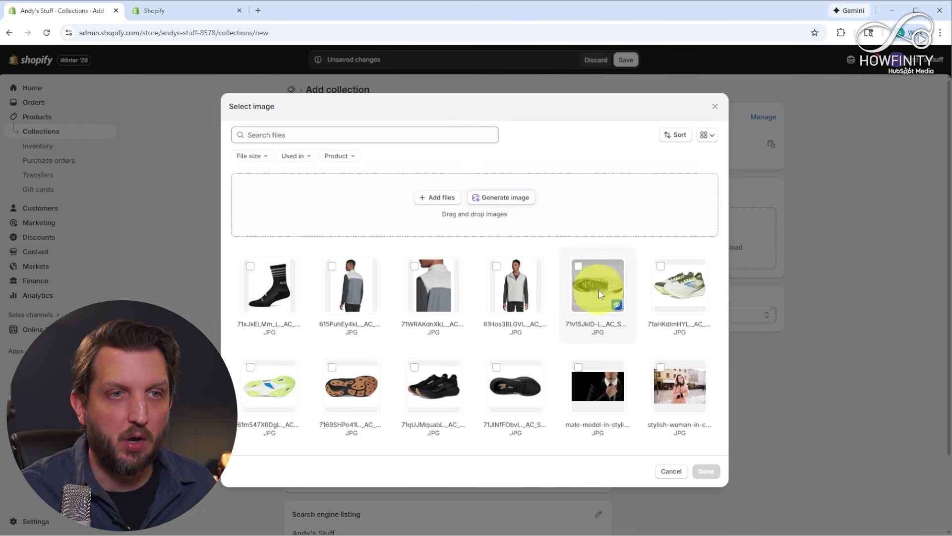
scroll(599, 290, "down", 2)
left_click(438, 285)
left_click(706, 472)
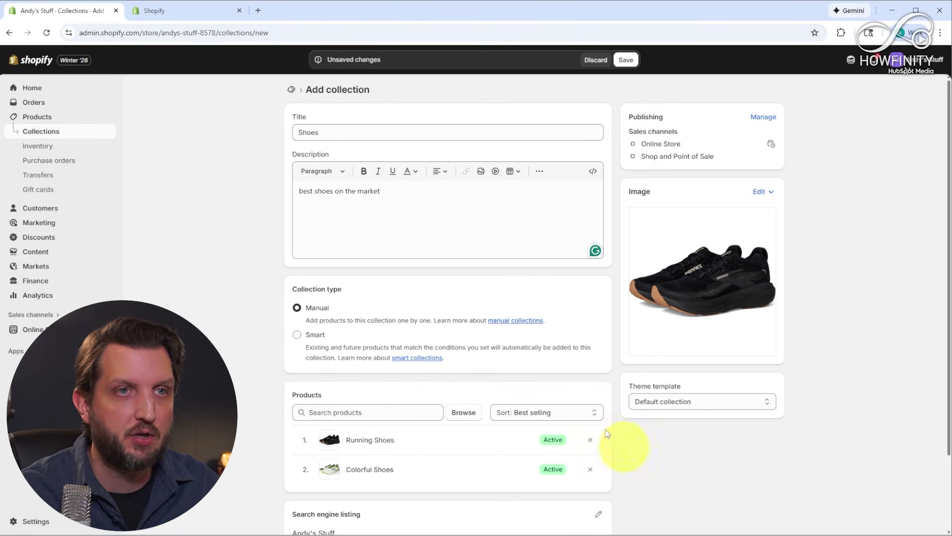
left_click(626, 61)
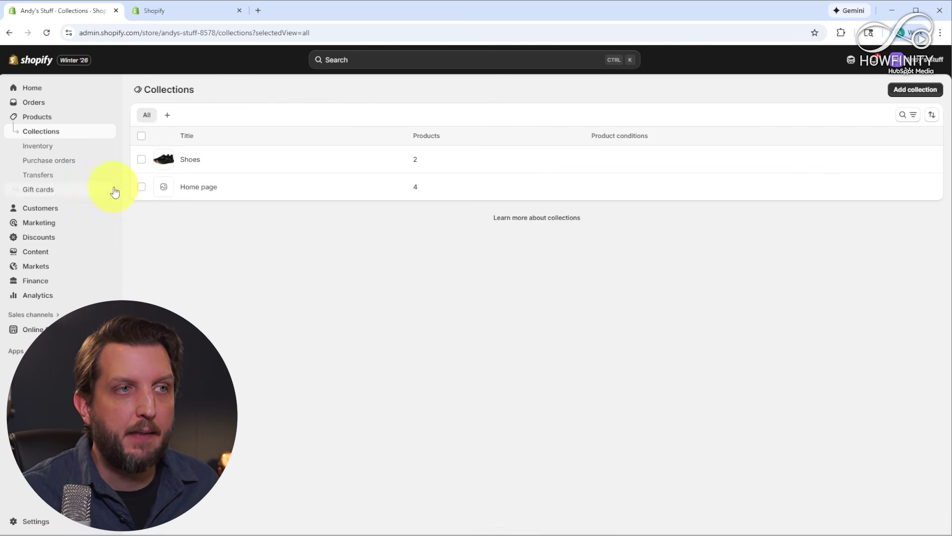
In the inventory, set the available quantities of the last three listed Running Shoes variants to 4, 1 and 2, in row order
left_click(43, 150)
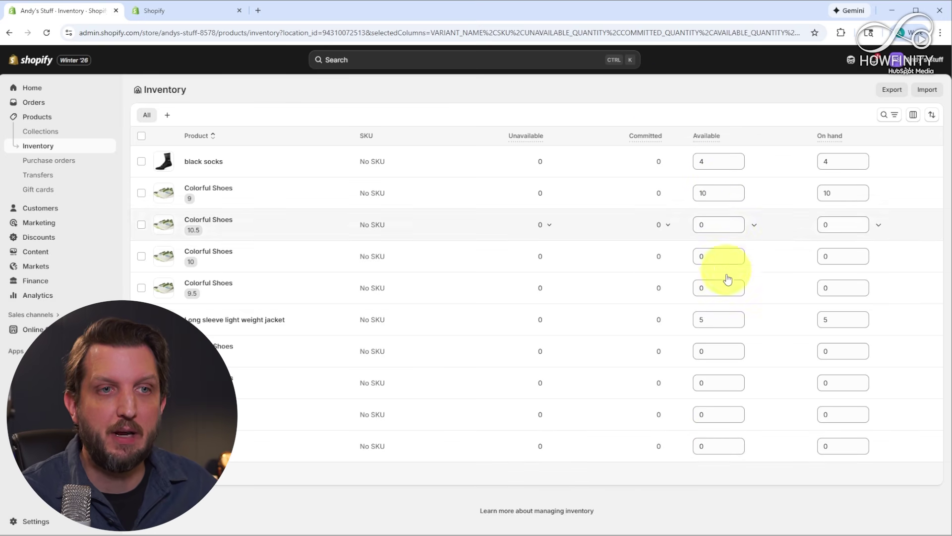
left_click(705, 446)
type("2")
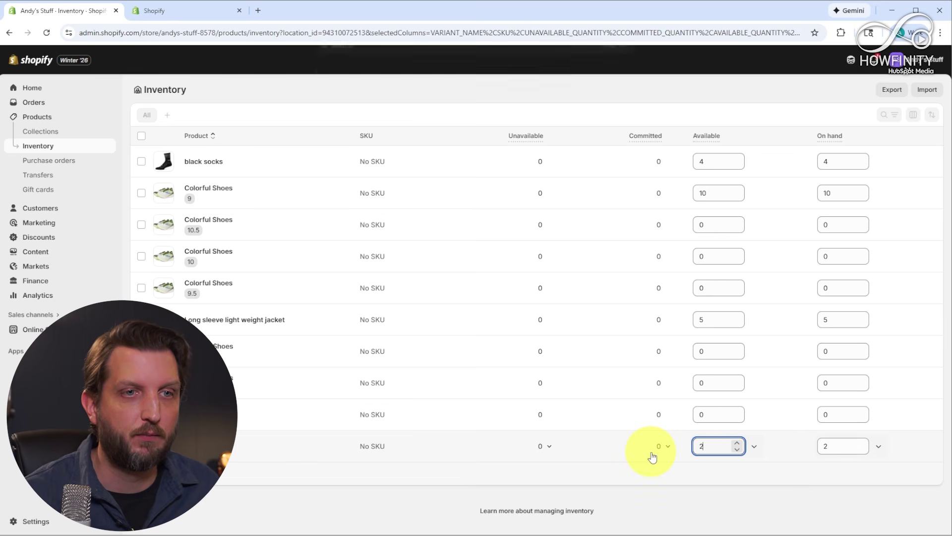
left_click(689, 417)
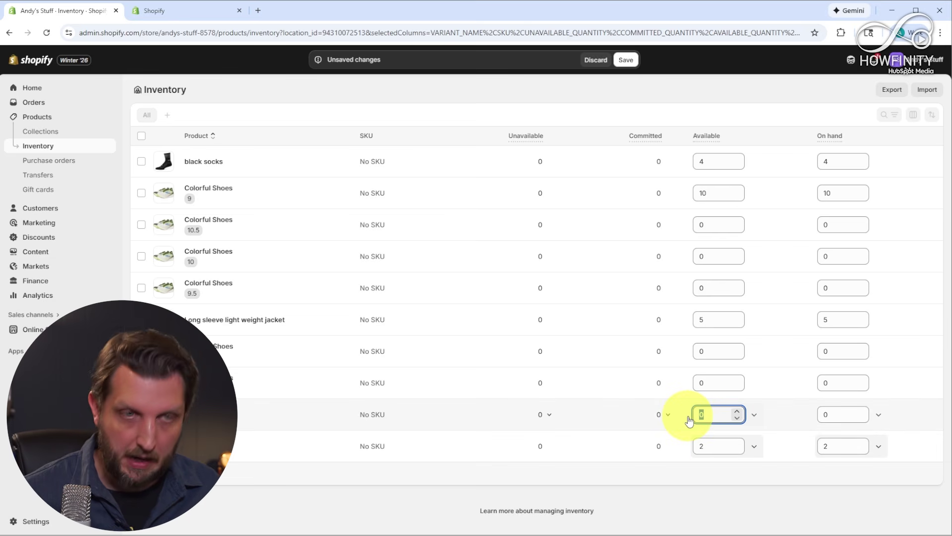
left_click(737, 412)
left_click(738, 382)
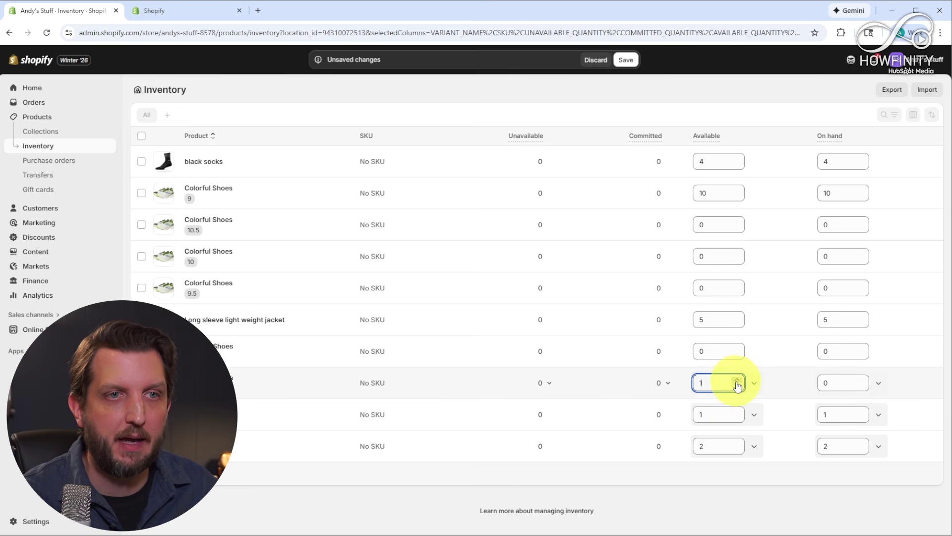
left_click(736, 379)
Set the available quantity of the Long sleeve light weight jacket to 2 and save the inventory changes
left_click(724, 347)
left_click(740, 323)
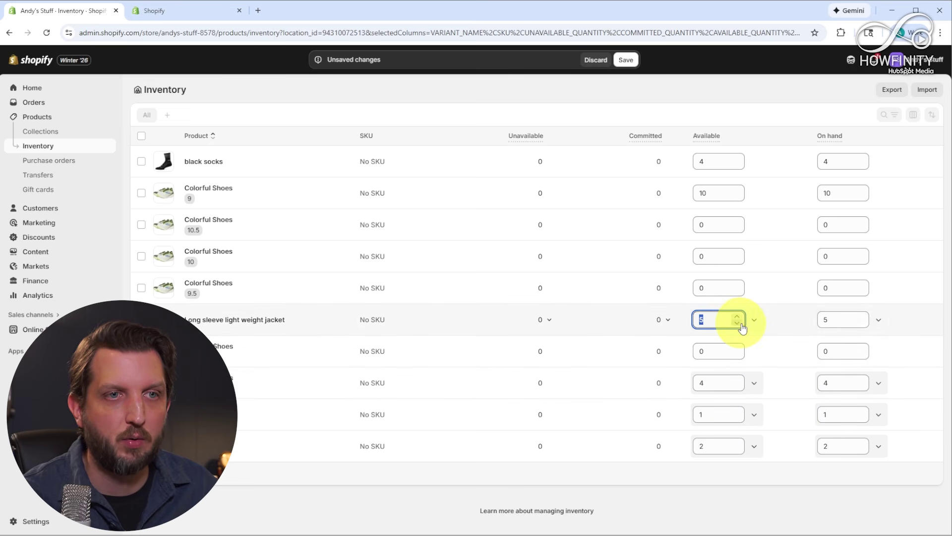
type("2")
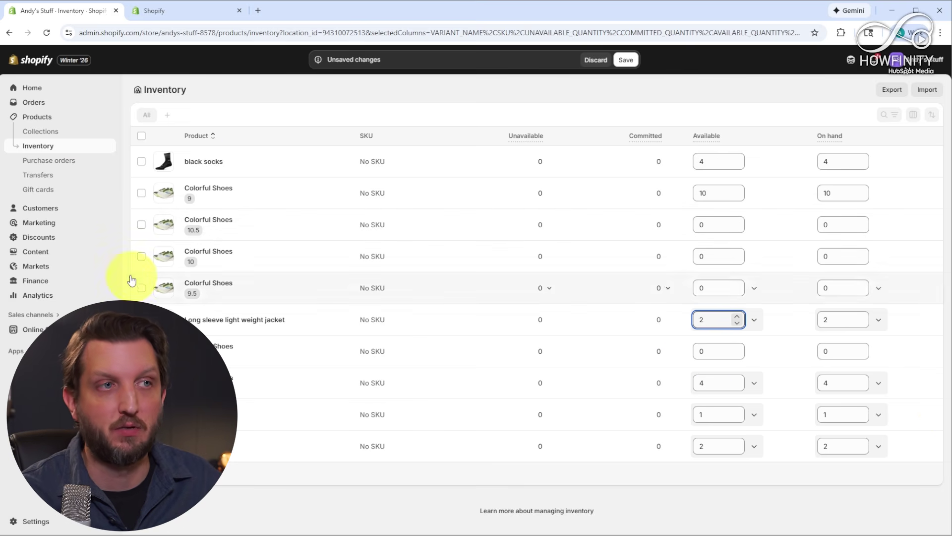
left_click(626, 60)
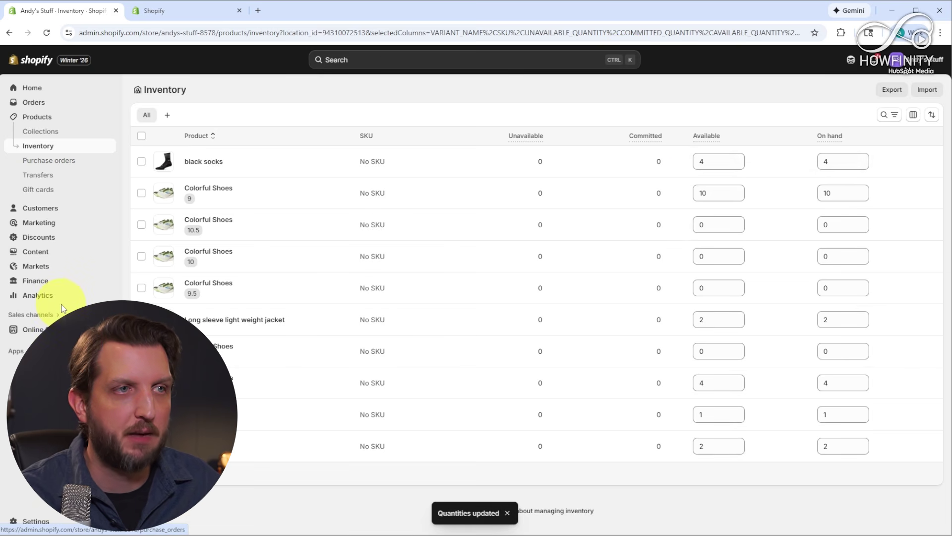
Look through the store's purchase orders, transfers and gift cards pages, then return to the collections
left_click(56, 167)
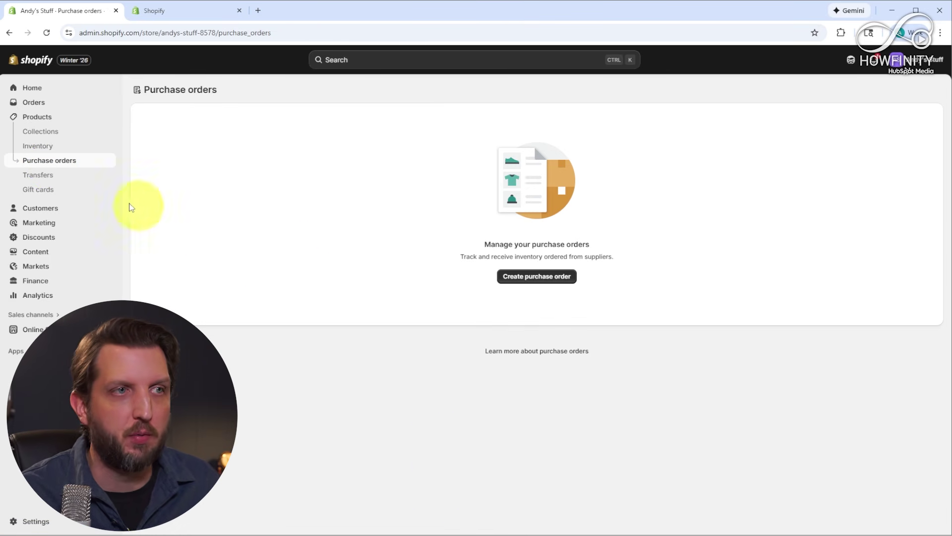
left_click(37, 177)
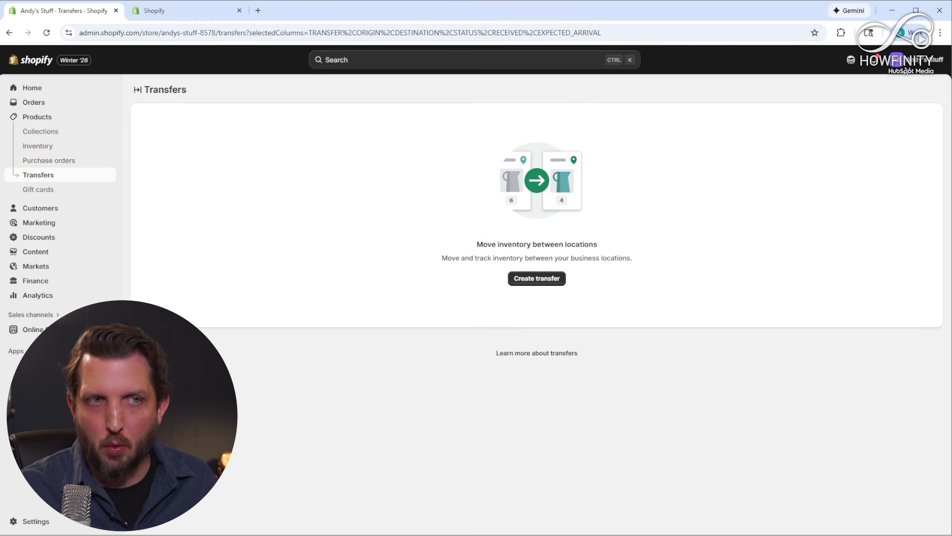
left_click(32, 191)
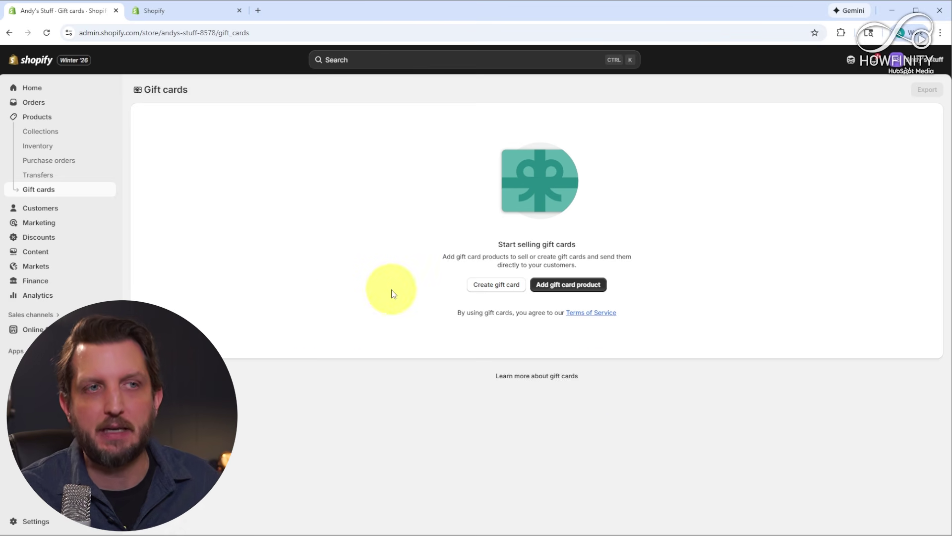
left_click(27, 133)
Open the online store's current Atelier theme for editing and review the home page as far as its collection links
left_click(33, 330)
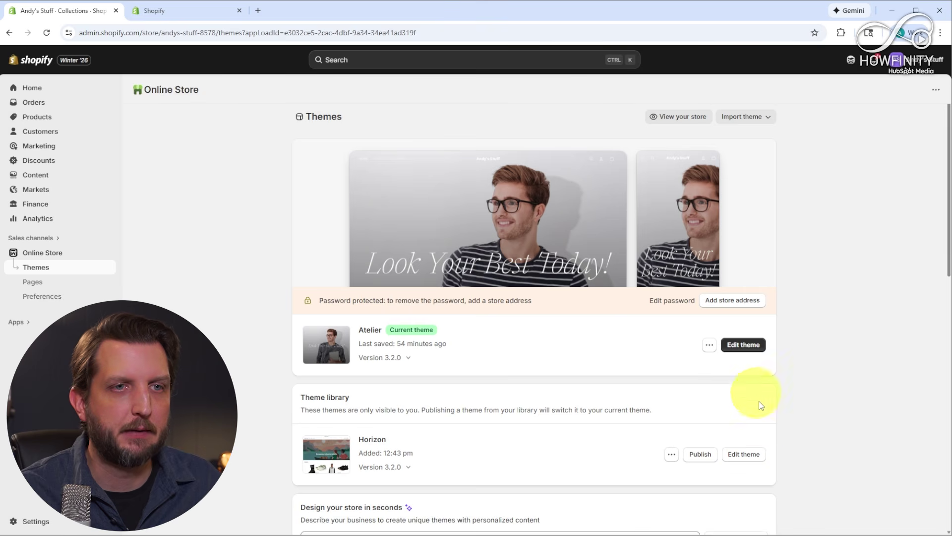
left_click(746, 345)
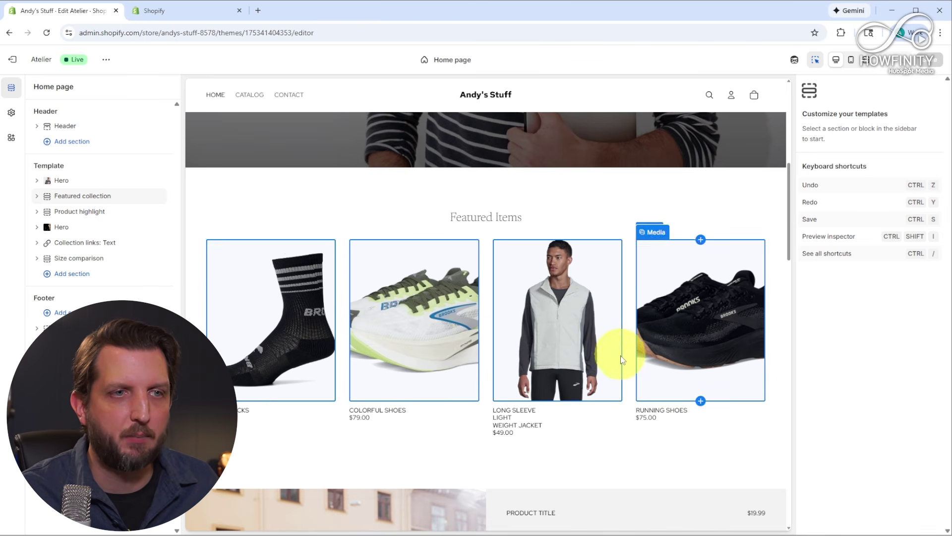
scroll(621, 357, "down", 4)
scroll(620, 357, "down", 8)
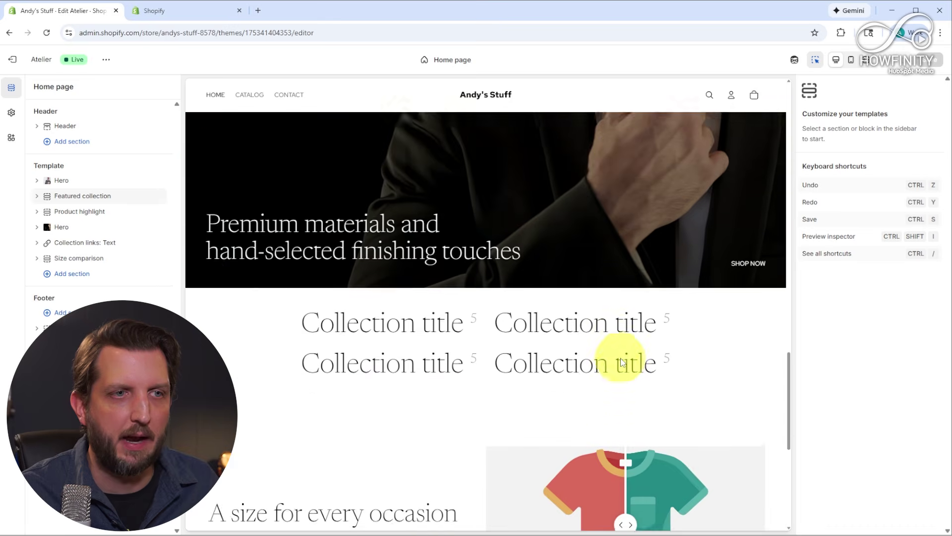
Assign the Shoes collection to the home page's Collection links: Text section and save the theme
left_click(293, 337)
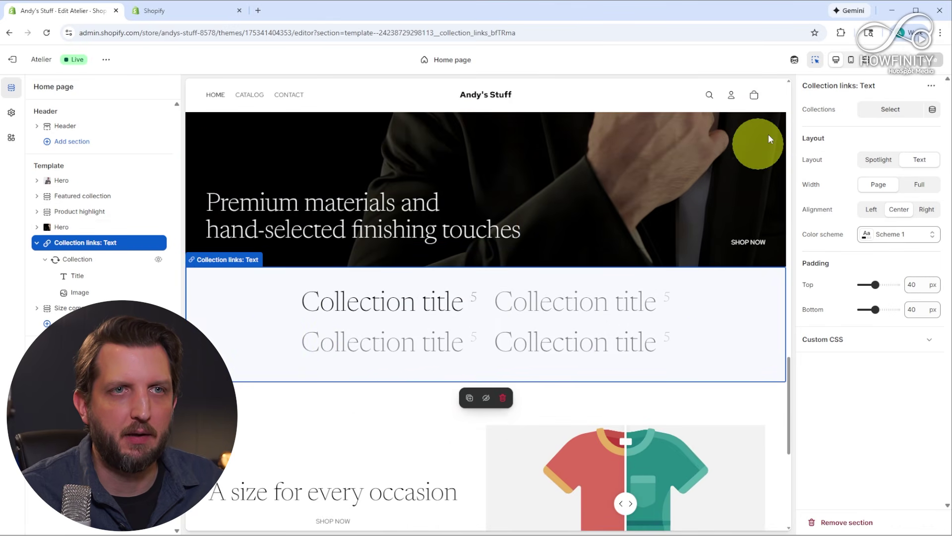
left_click(900, 114)
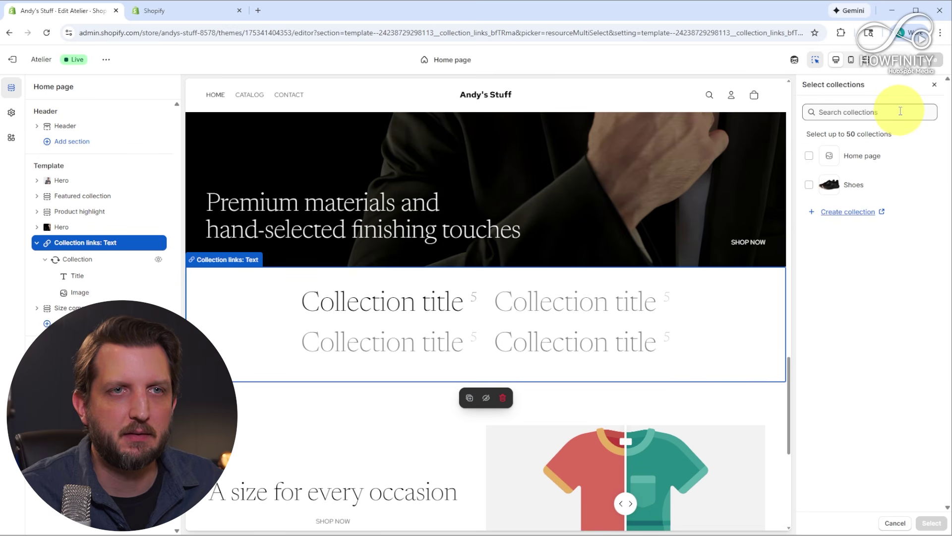
left_click(809, 185)
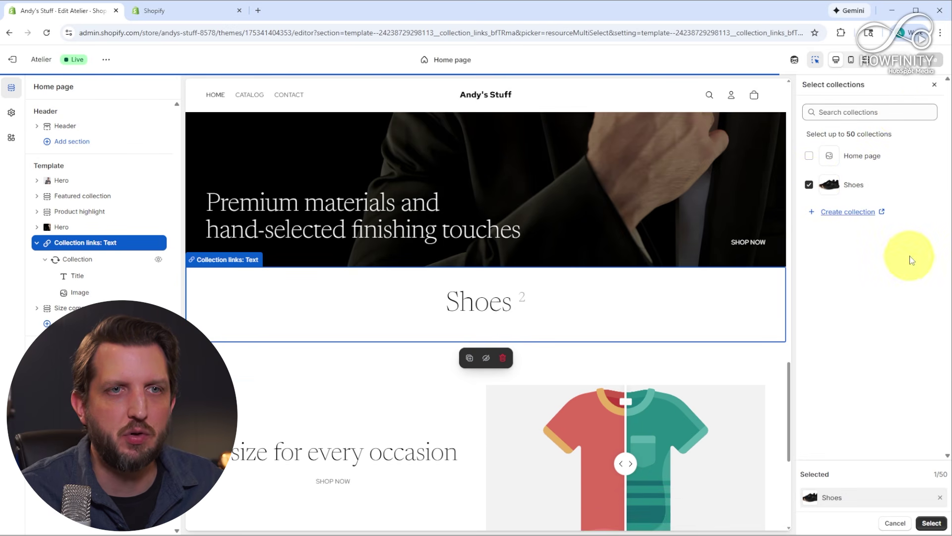
left_click(932, 523)
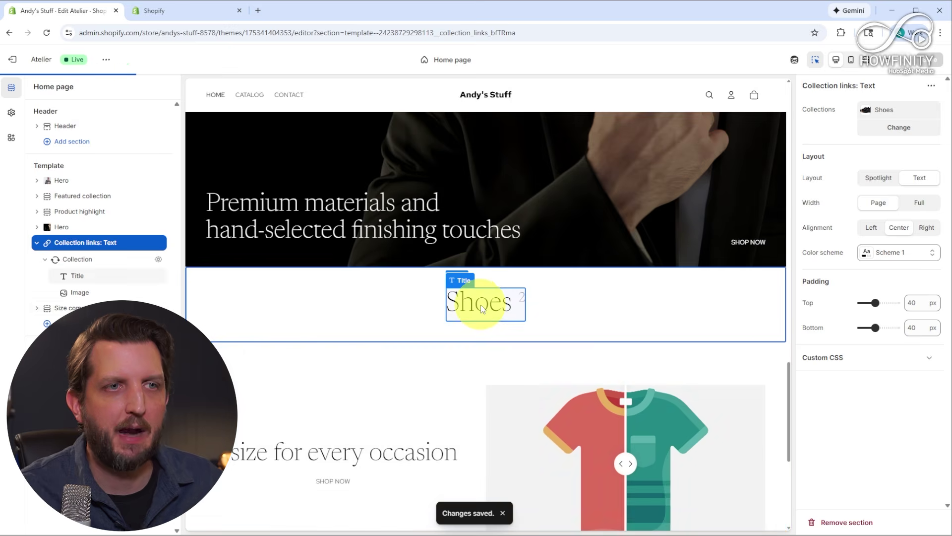
Follow the Shoes title link in the home page preview to view the Shoes collection page
left_click(481, 304)
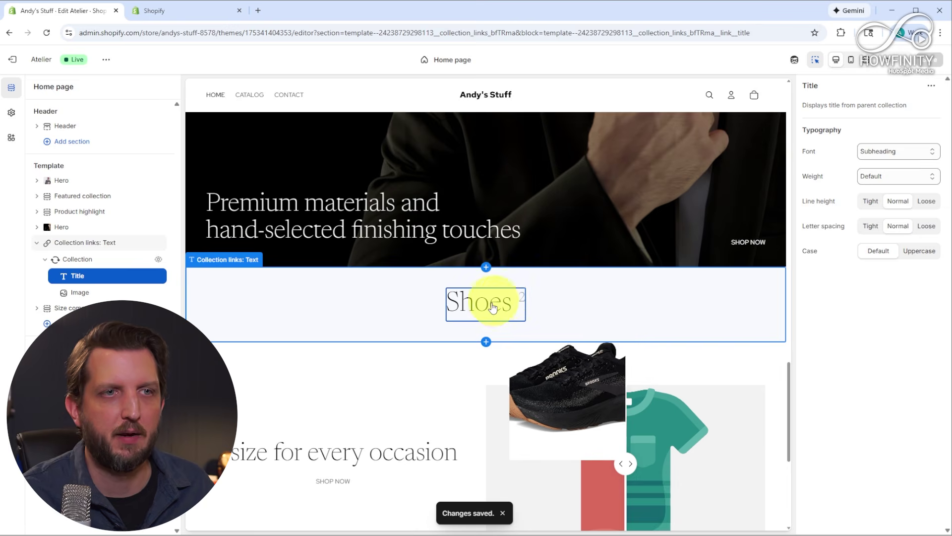
left_click(494, 304)
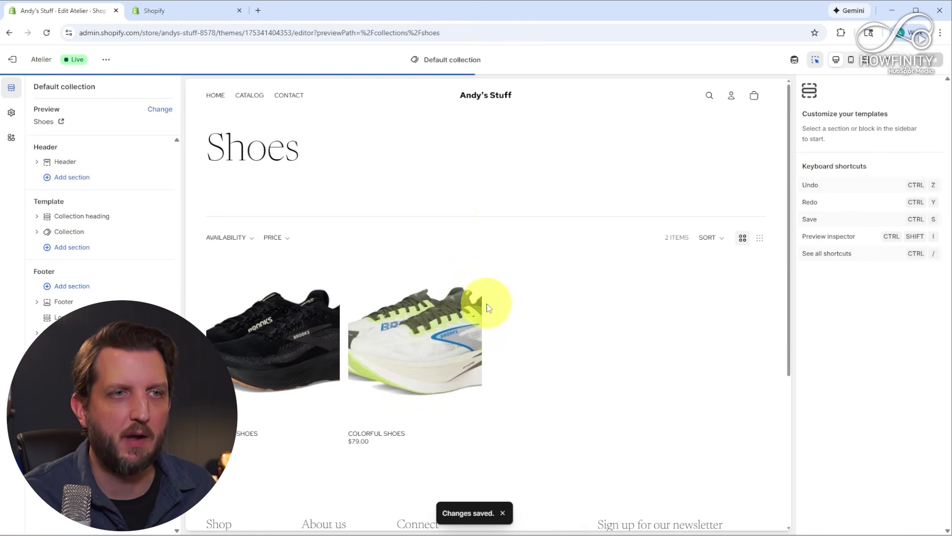